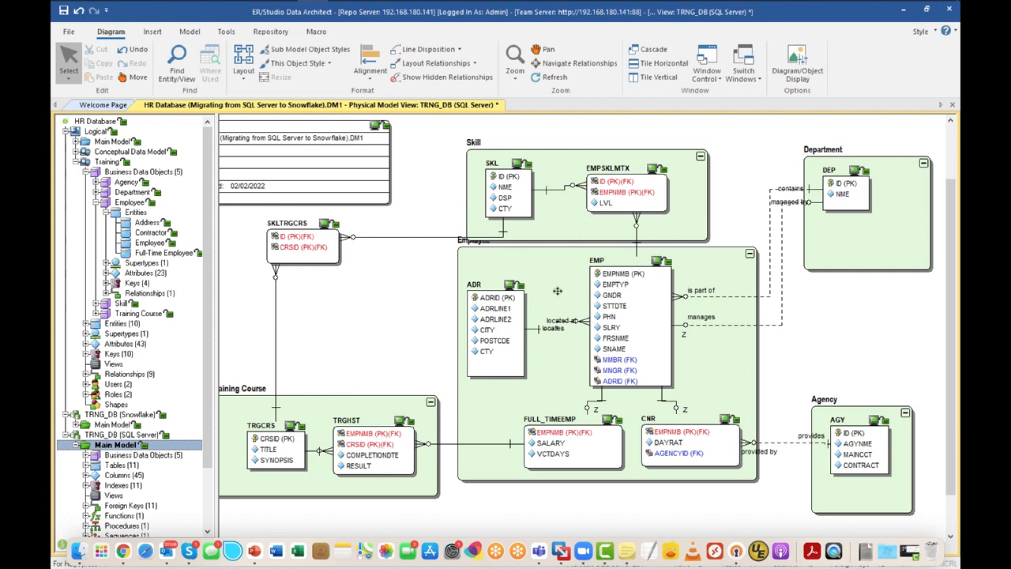
- Open the logical Training submodel and view the glossary terms attached to its Employee entity
left_click(107, 163)
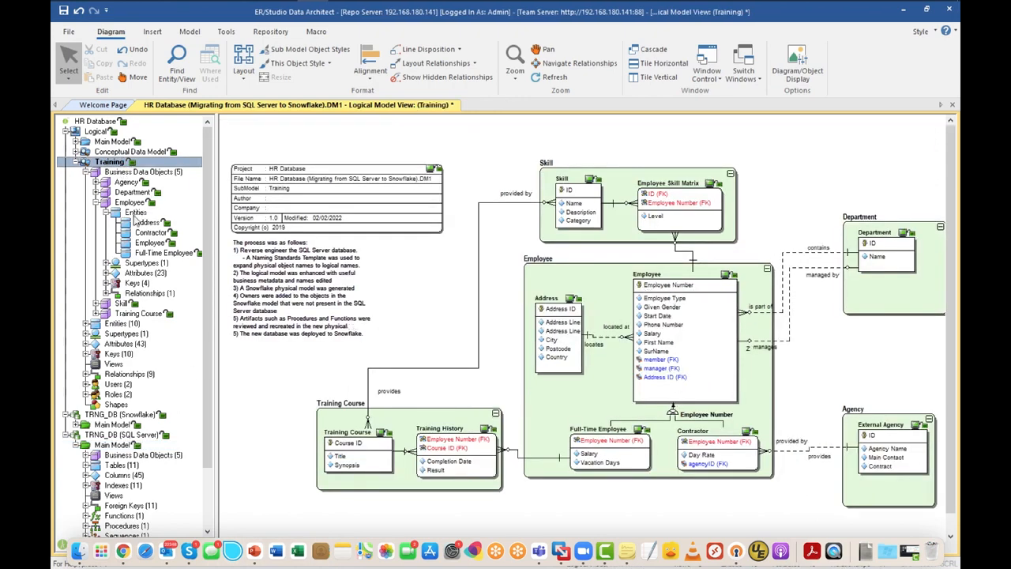
double_click(136, 241)
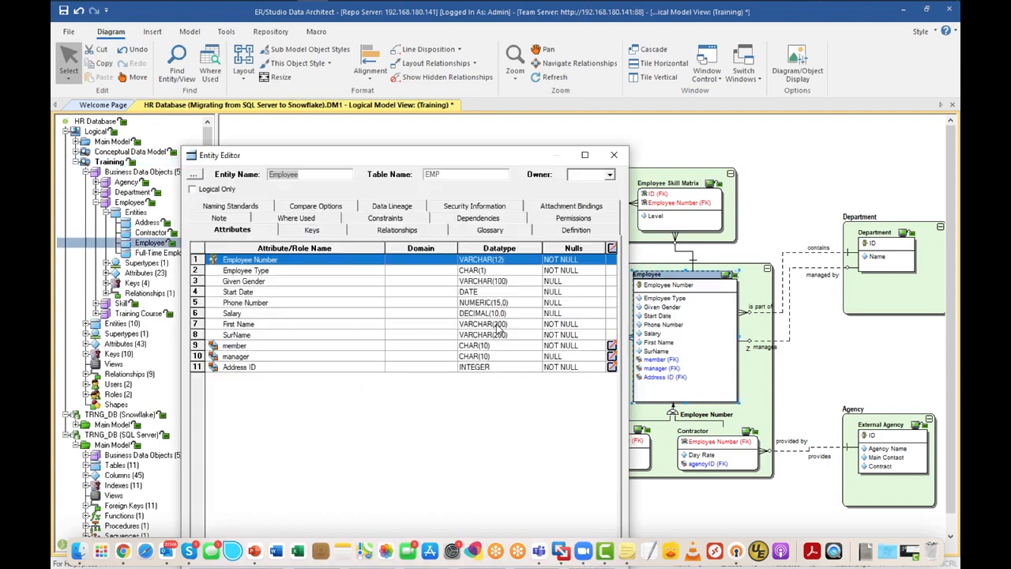
left_click(489, 229)
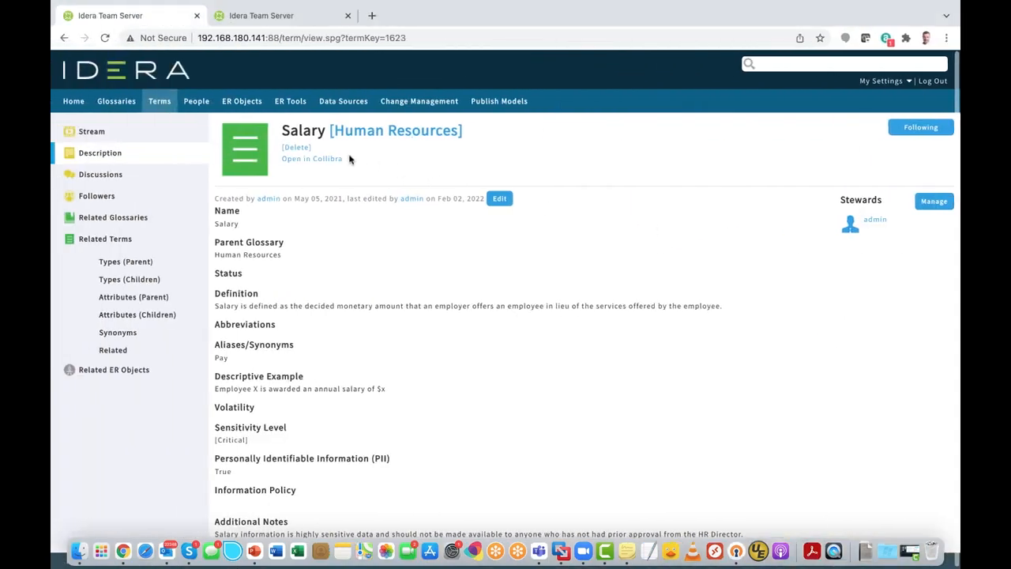
- Search the Team Server terms for "party", open the Party term and display its child types graph
left_click(162, 105)
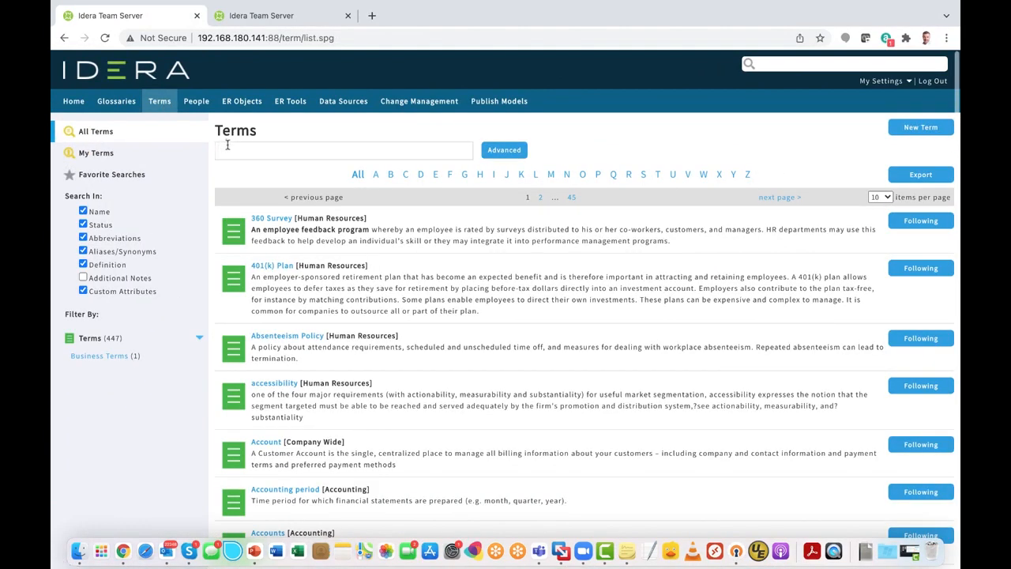
left_click(227, 144)
type("party")
left_click(262, 216)
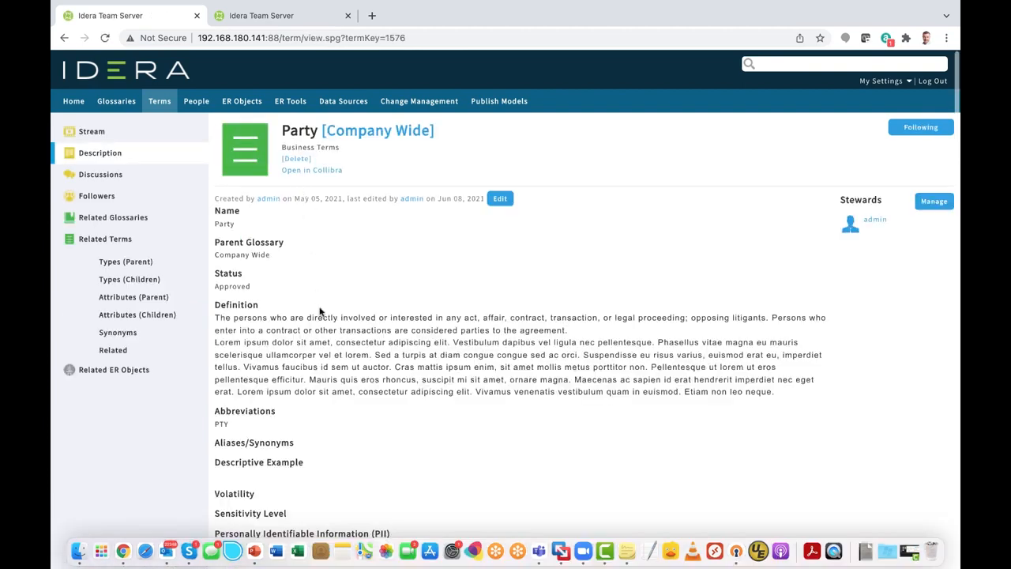
left_click(118, 281)
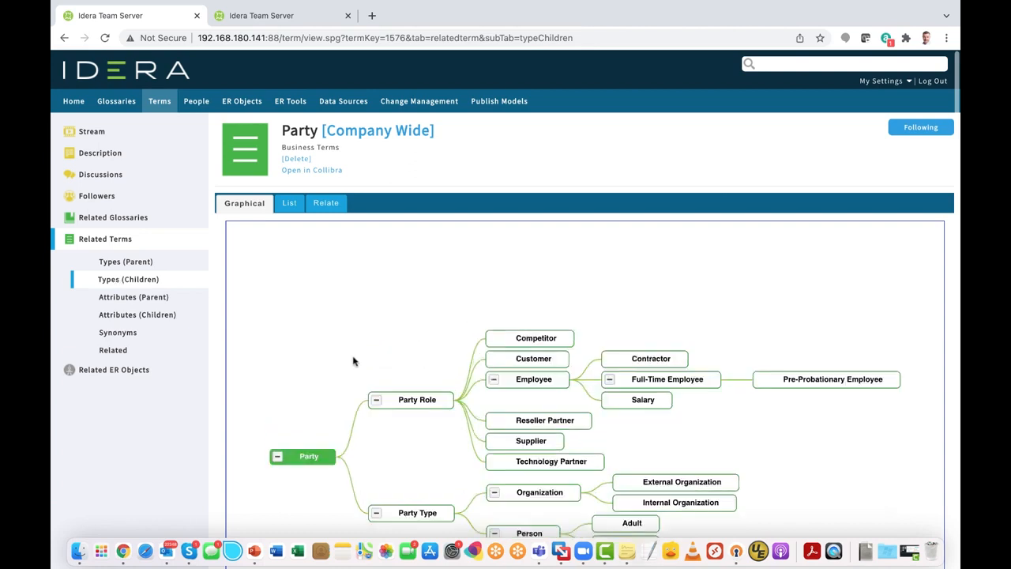
- View the Employee term's related ER objects, expanding the HR Database model's Logical and TRNG_DB (SQL Server) nodes
left_click(530, 382)
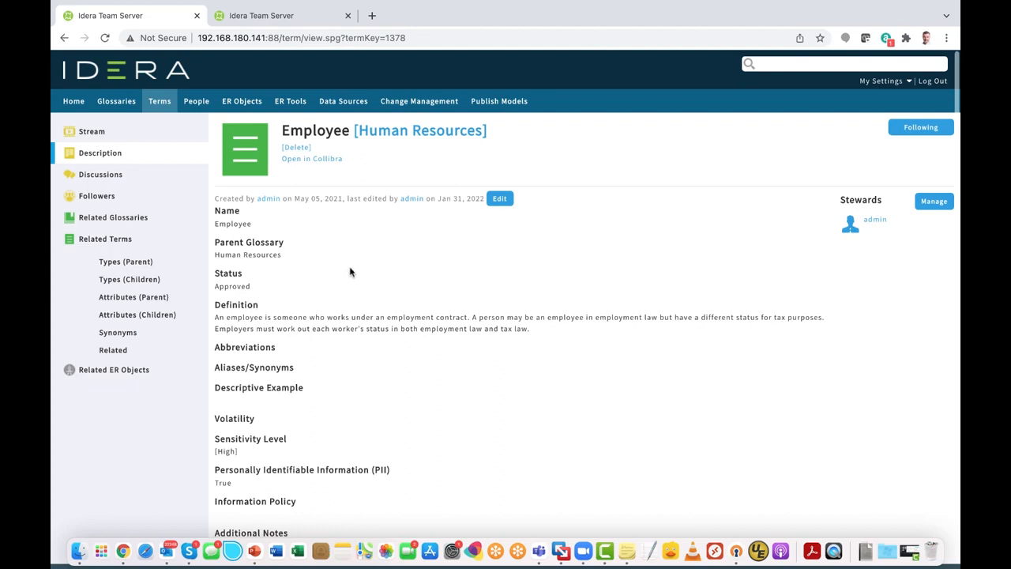
left_click(105, 371)
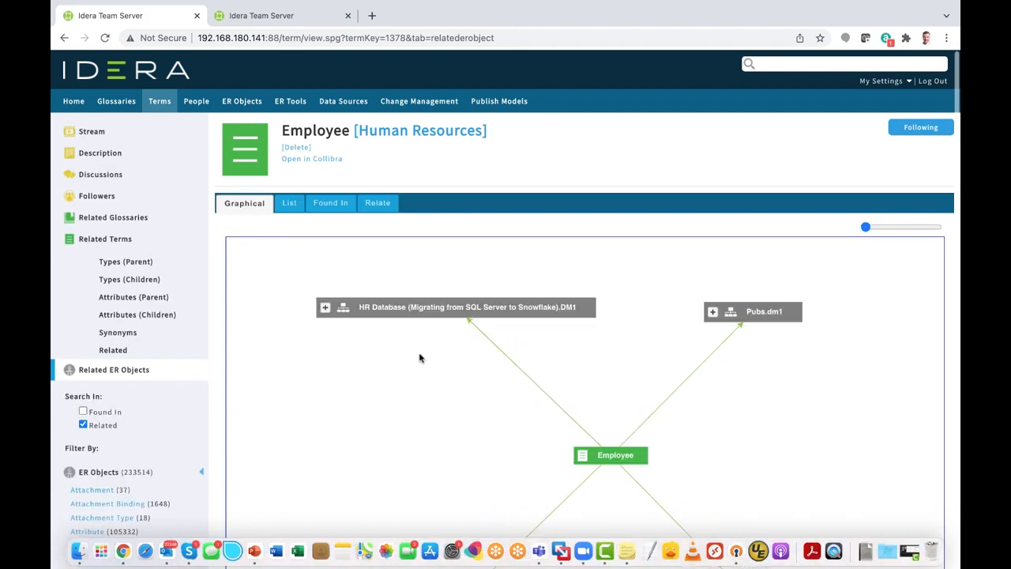
scroll(468, 414, "down", 3)
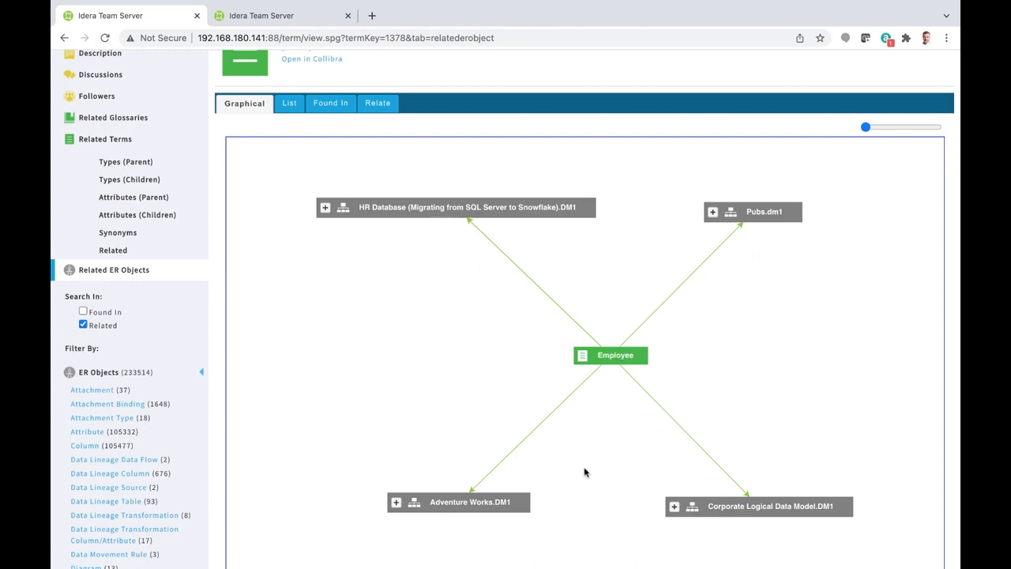
left_click(325, 209)
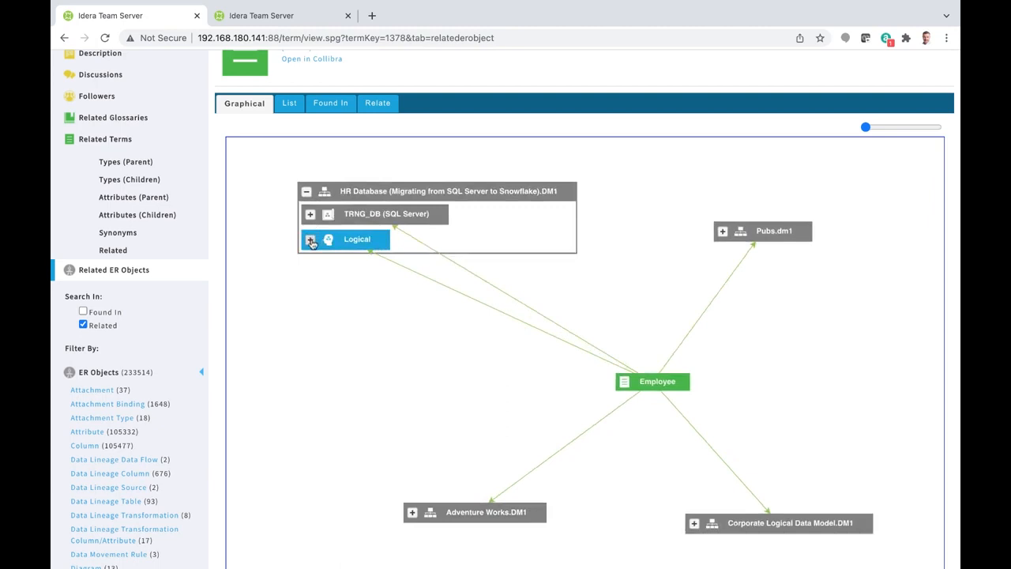
left_click(310, 240)
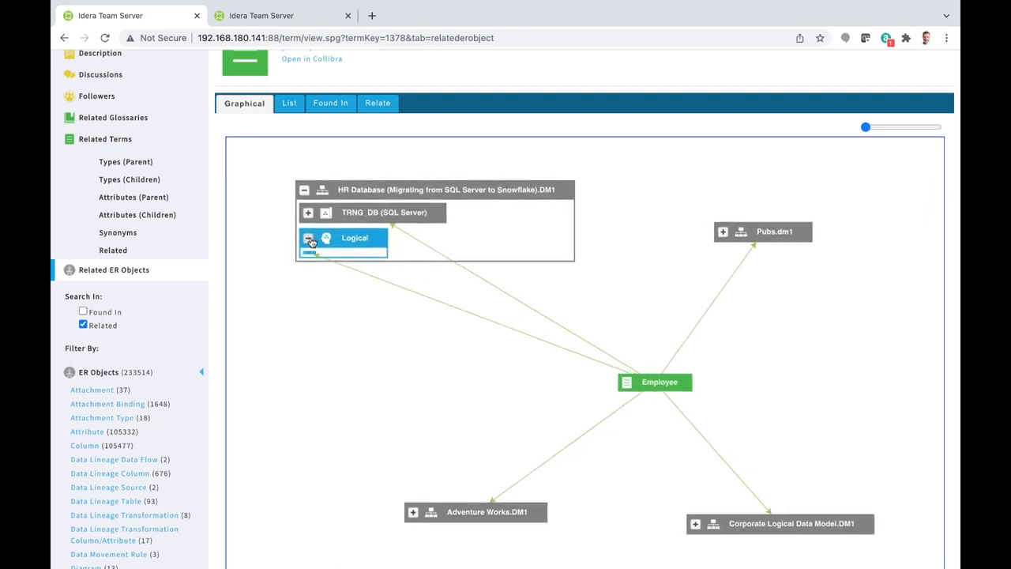
left_click(299, 206)
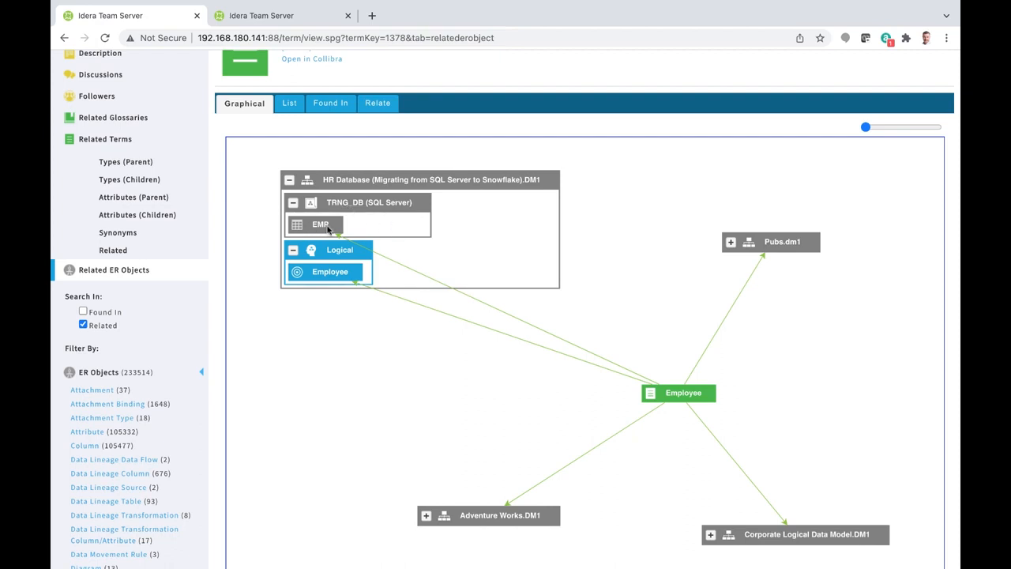
- Open the TRNG_DB (SQL Server) model, list its tables and export the model to WhereScape
left_click(349, 204)
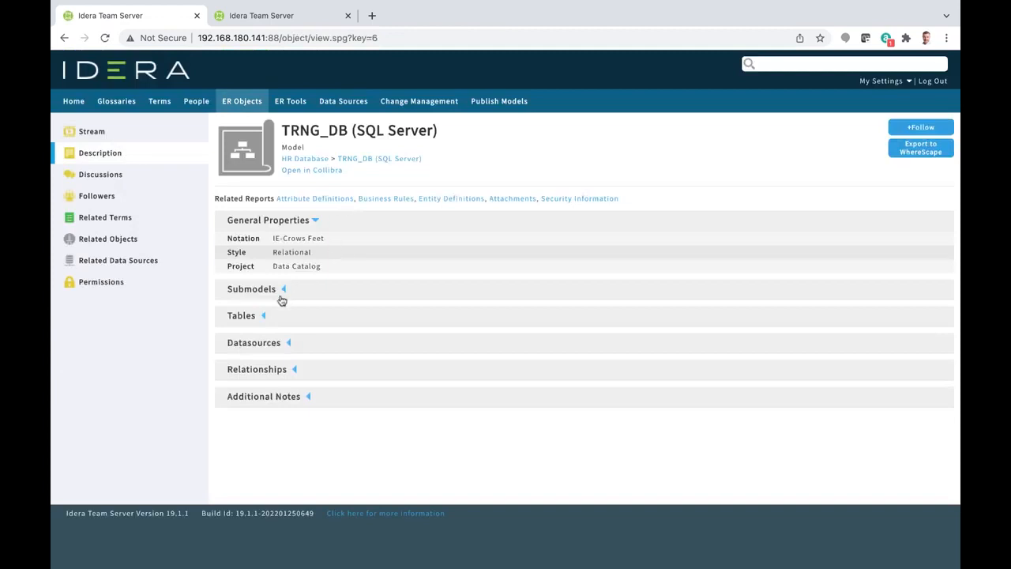
left_click(265, 317)
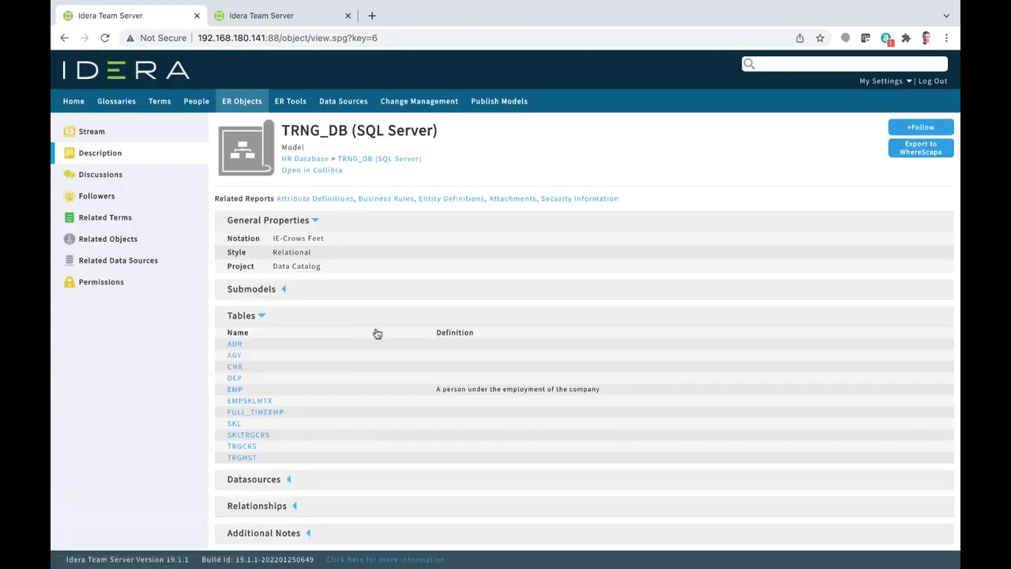
left_click(917, 156)
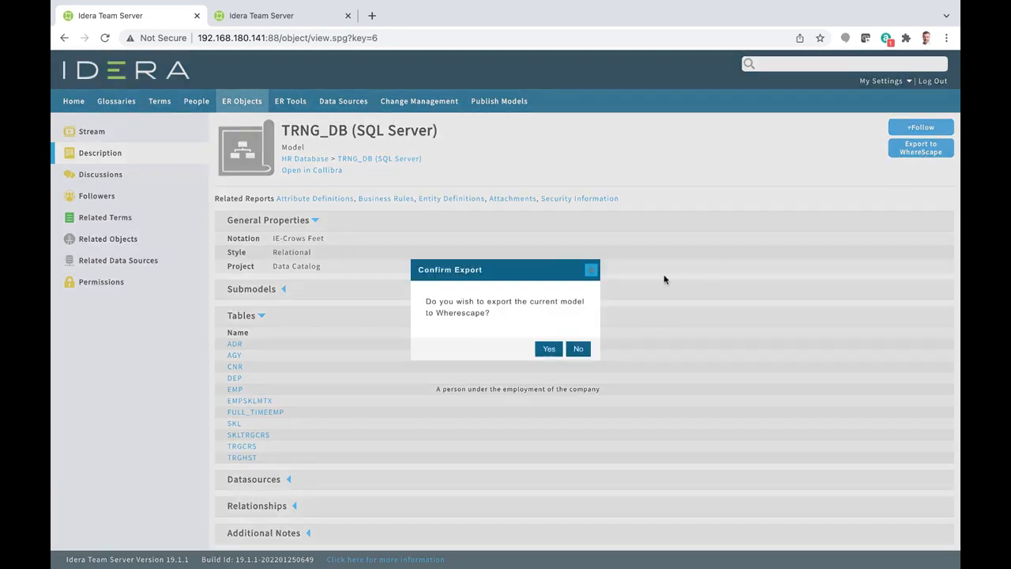
left_click(548, 349)
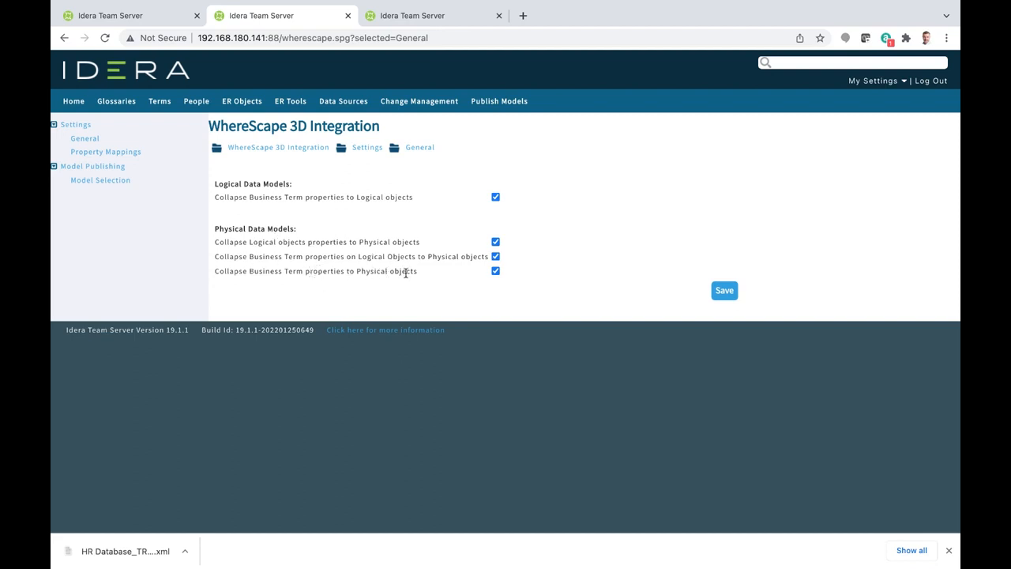
- Review the WhereScape 3D column property mappings, covering Column properties and Collapsed Attribute Business term properties
left_click(415, 19)
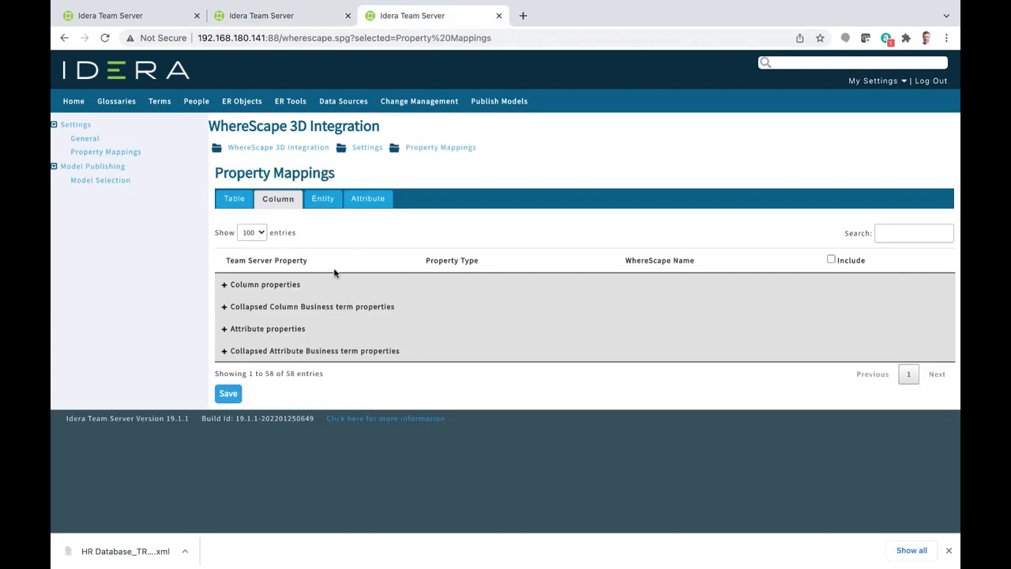
left_click(224, 286)
scroll(377, 407, "down", 1)
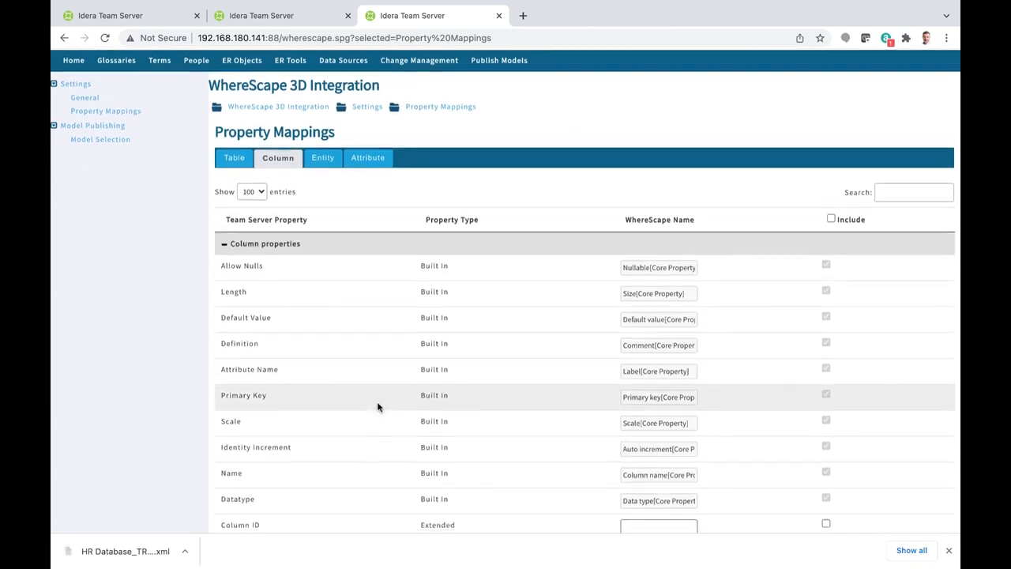
scroll(378, 407, "down", 3)
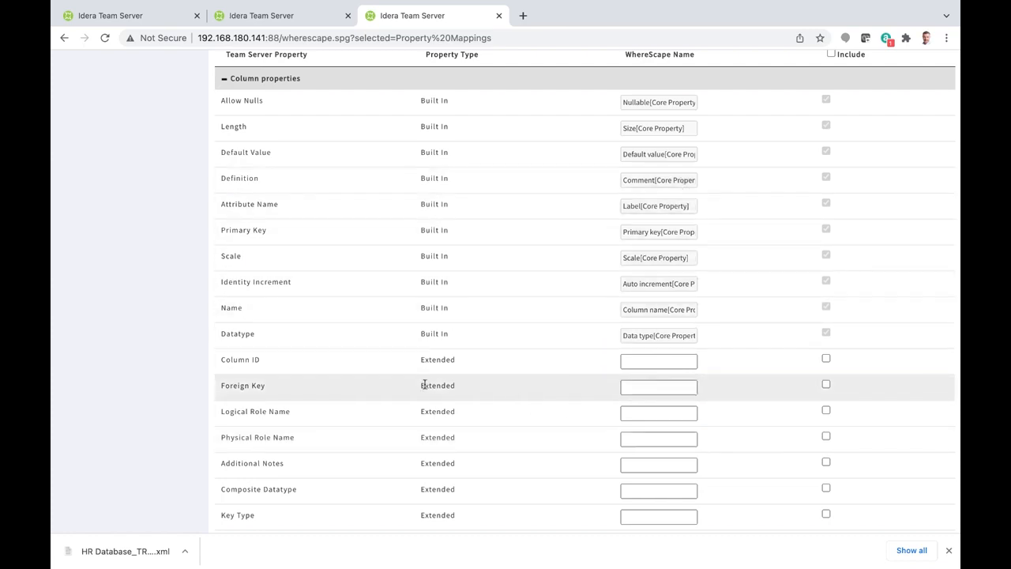
scroll(424, 386, "down", 2)
scroll(423, 385, "up", 5)
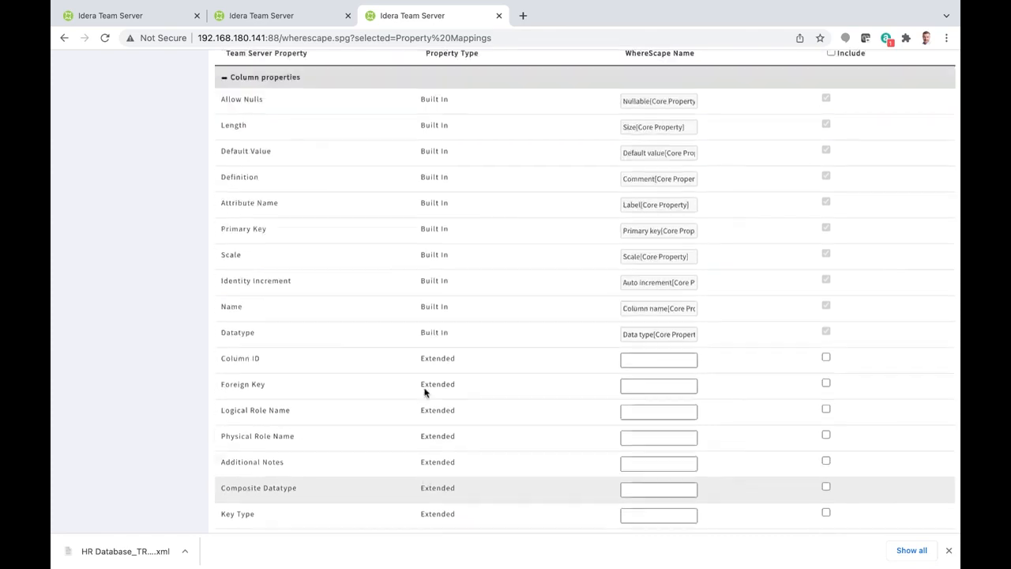
left_click(223, 199)
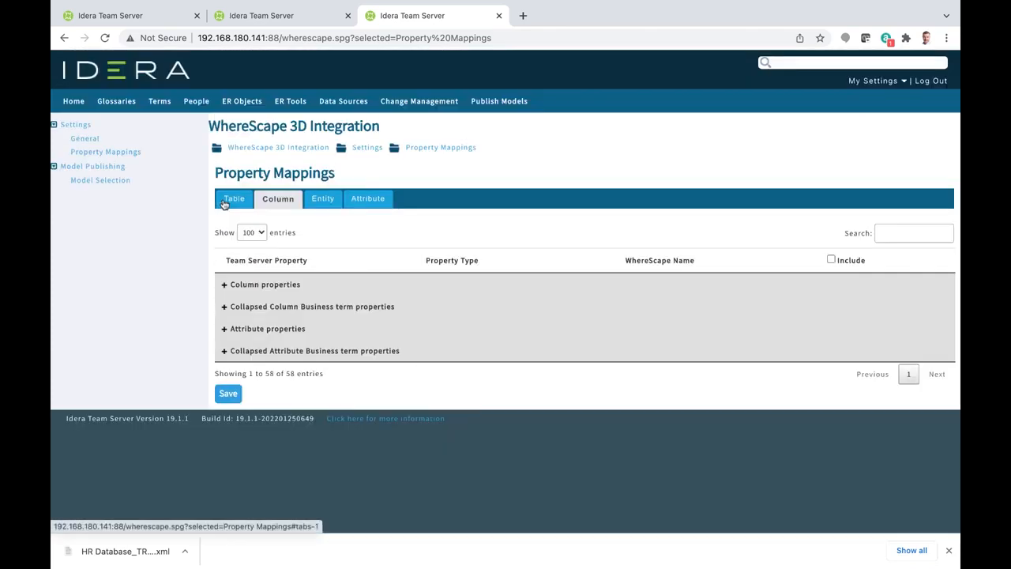
left_click(224, 352)
scroll(422, 404, "down", 4)
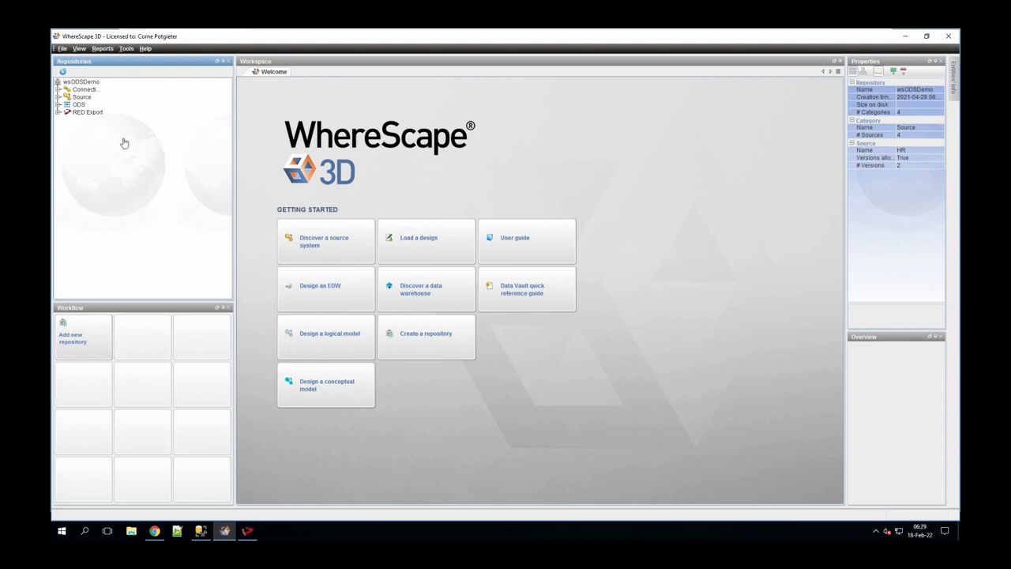
- In WhereScape 3D, add an RDBMS version named Demo to the HR source, using the HR connection and dbo schema, without running discovery
left_click(58, 89)
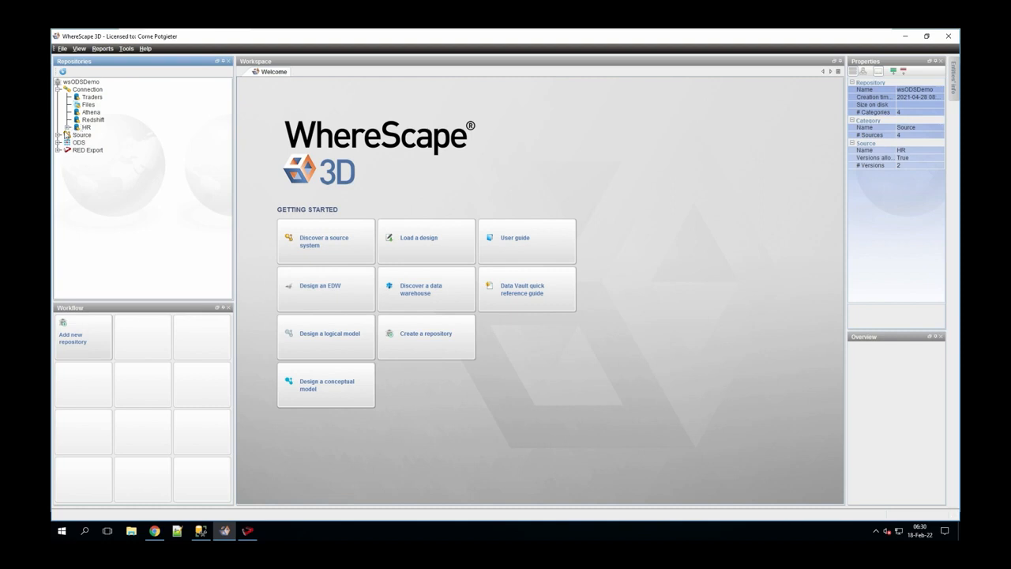
left_click(59, 136)
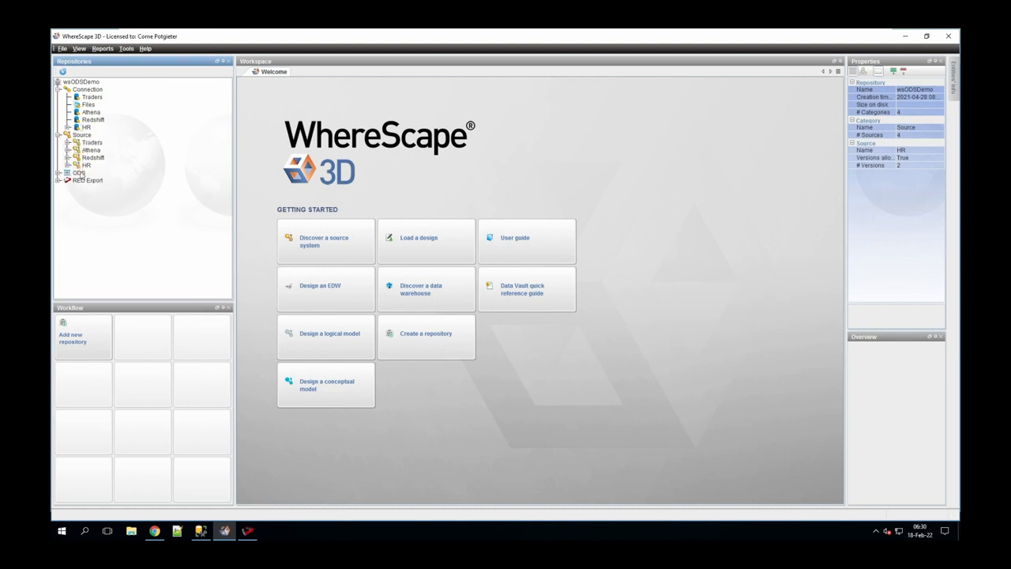
left_click(85, 165)
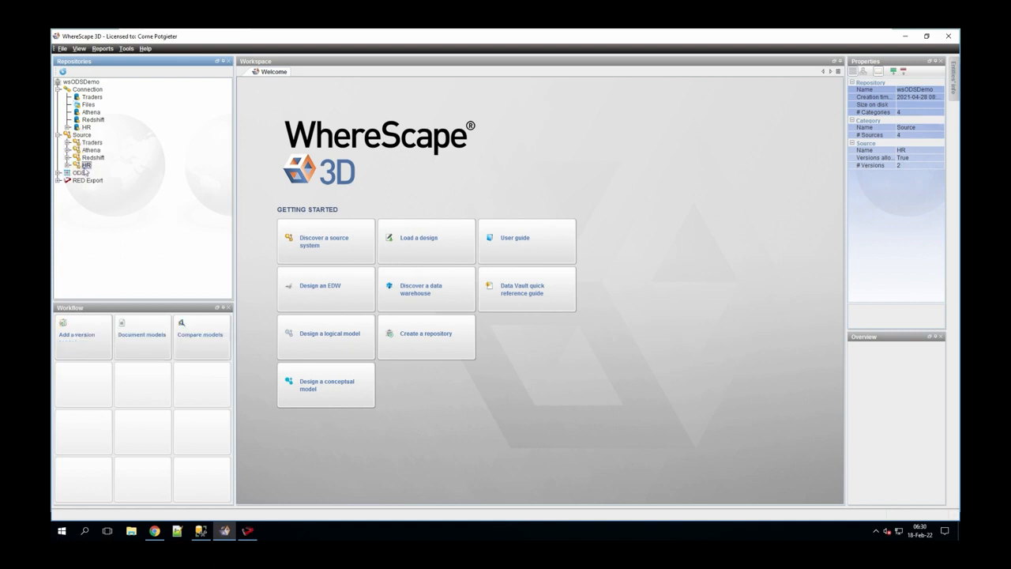
left_click(68, 166)
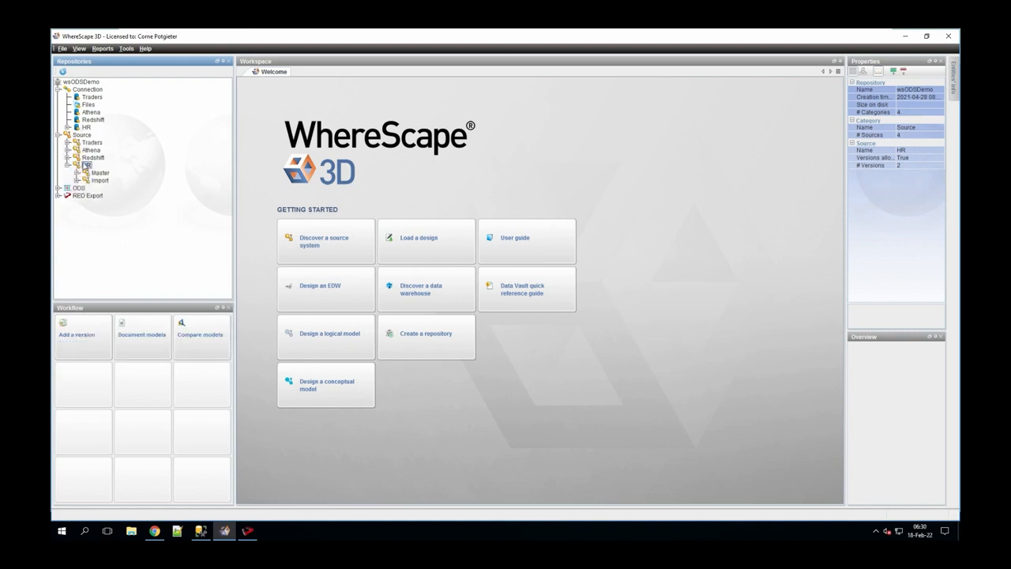
right_click(85, 168)
left_click(97, 172)
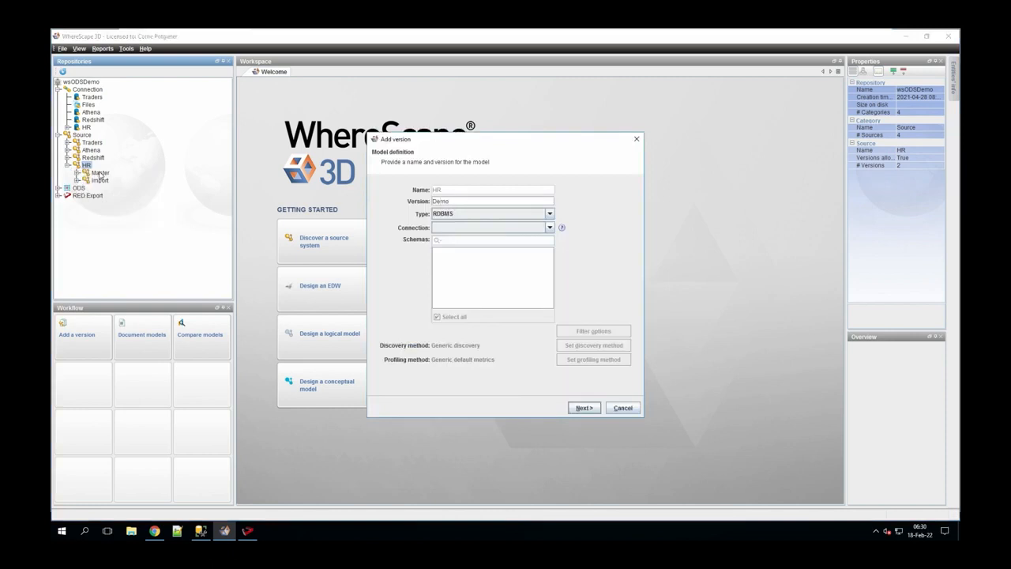
left_click(446, 228)
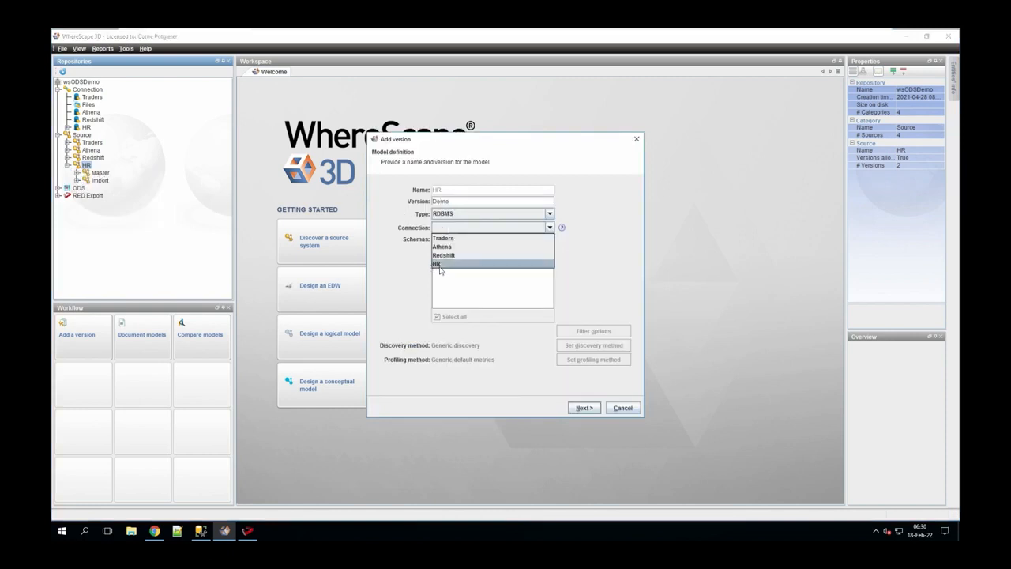
left_click(440, 267)
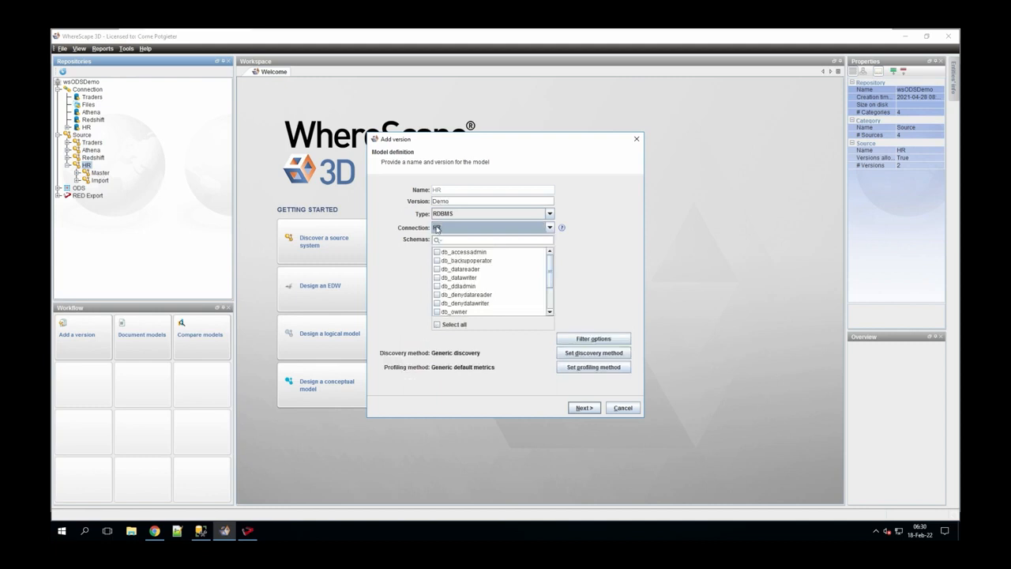
left_click(580, 408)
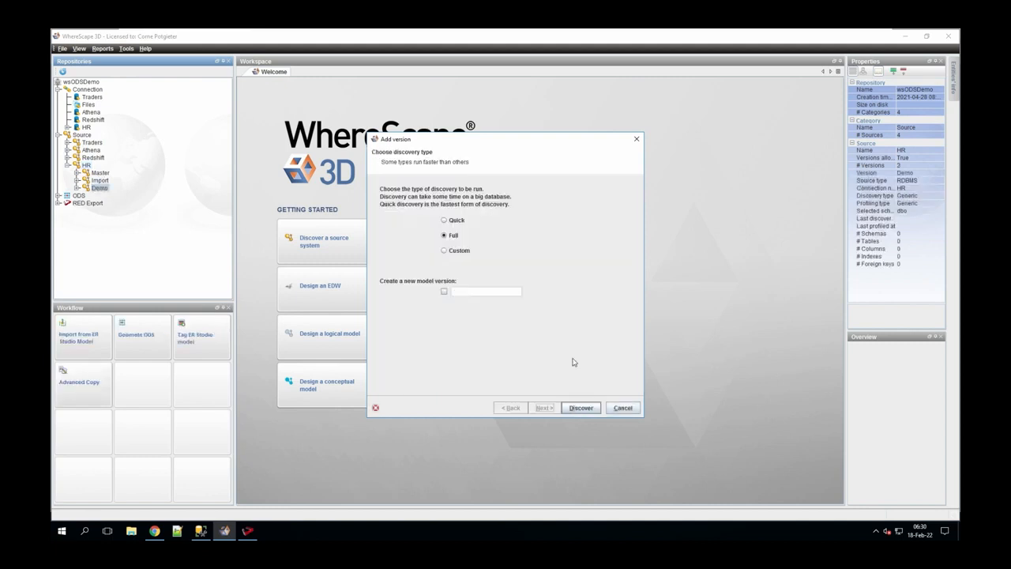
left_click(622, 408)
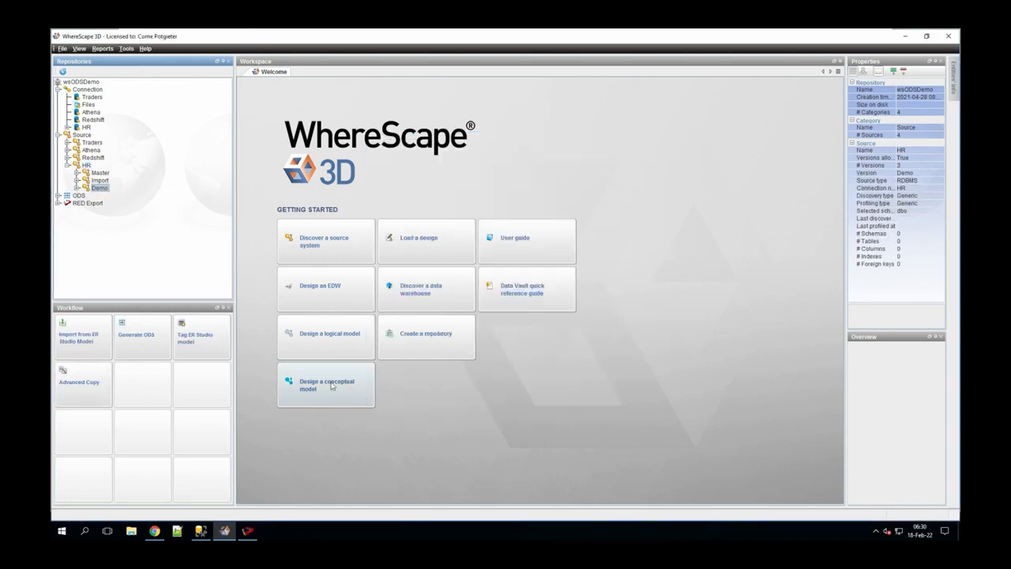
- Import the ER/Studio model file HR Database_TRNG_DB 8.6.5_20220211_2.xml into the Demo version, ignoring duplicate items
left_click(87, 344)
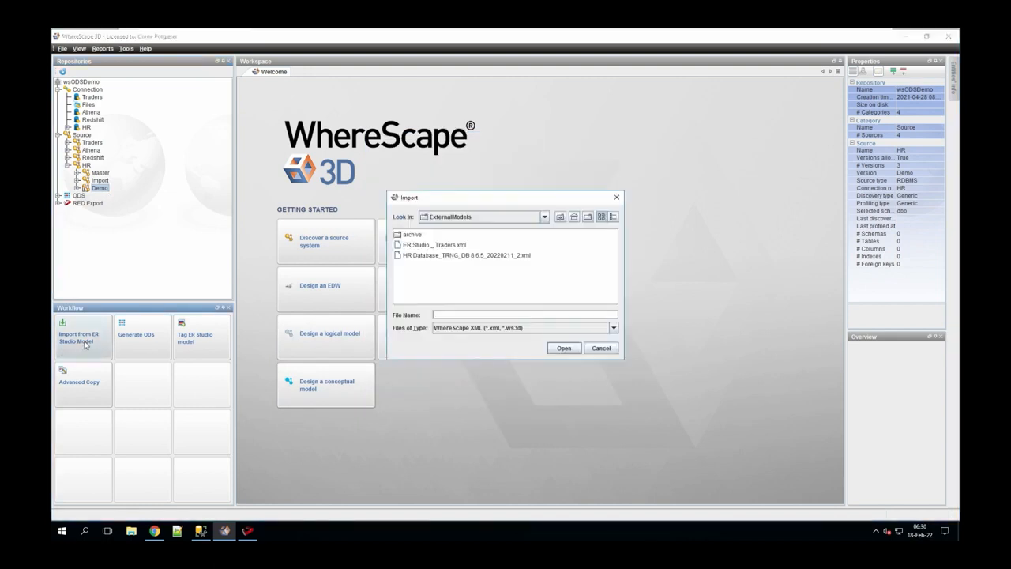
left_click(438, 259)
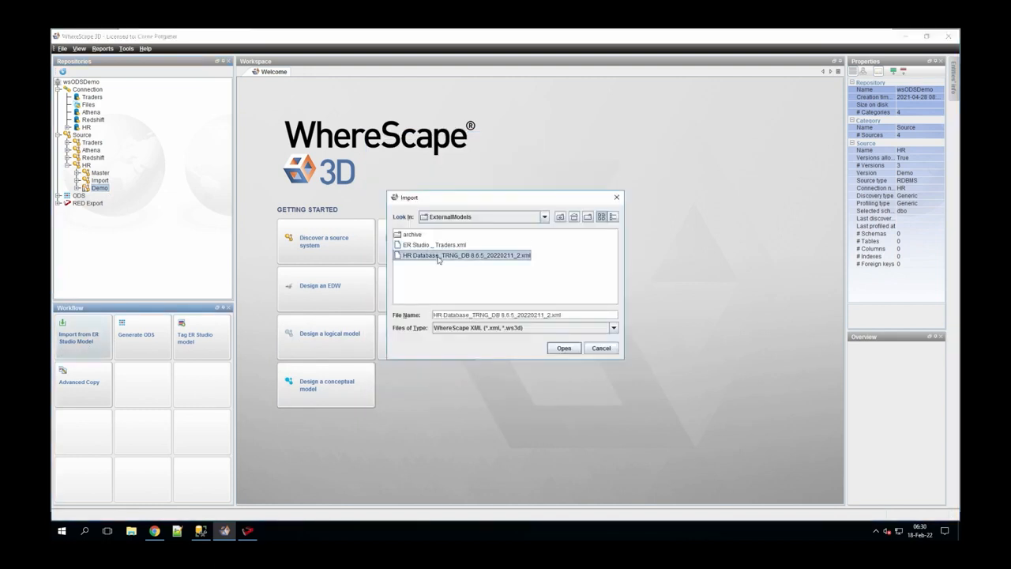
left_click(563, 349)
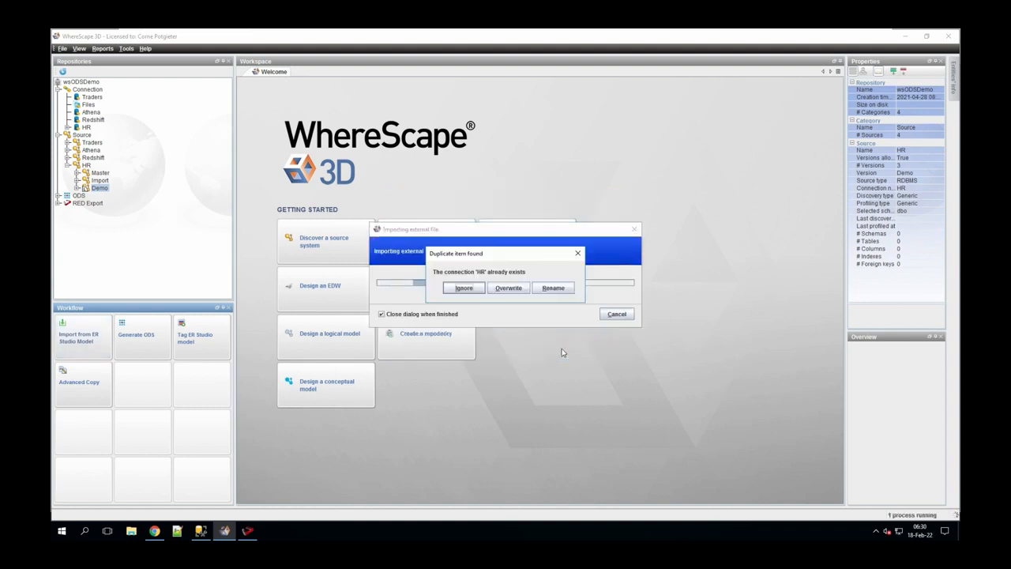
left_click(463, 289)
left_click(463, 288)
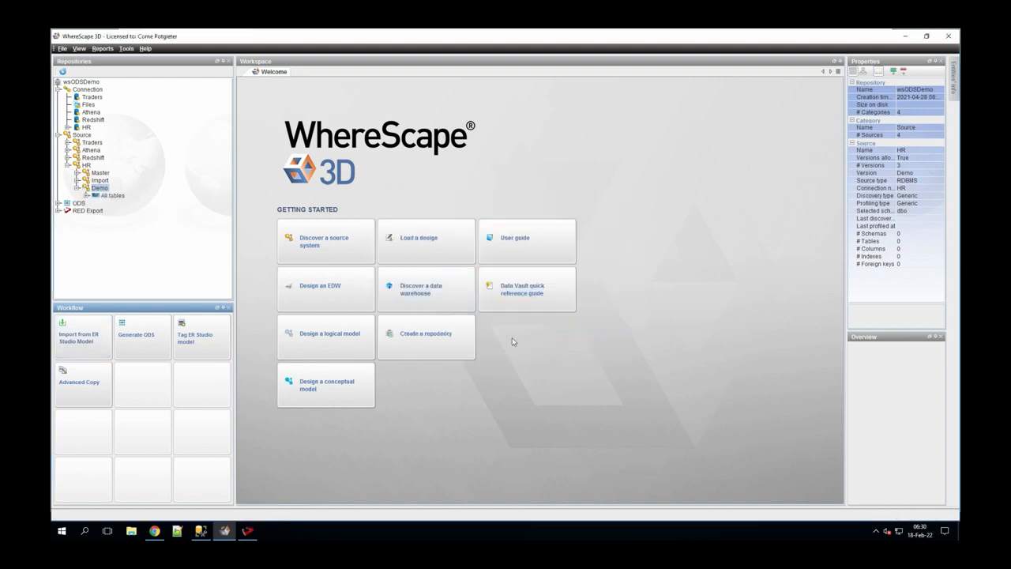
- Display the Demo version's diagram and review the extended properties of the Employee table
right_click(104, 188)
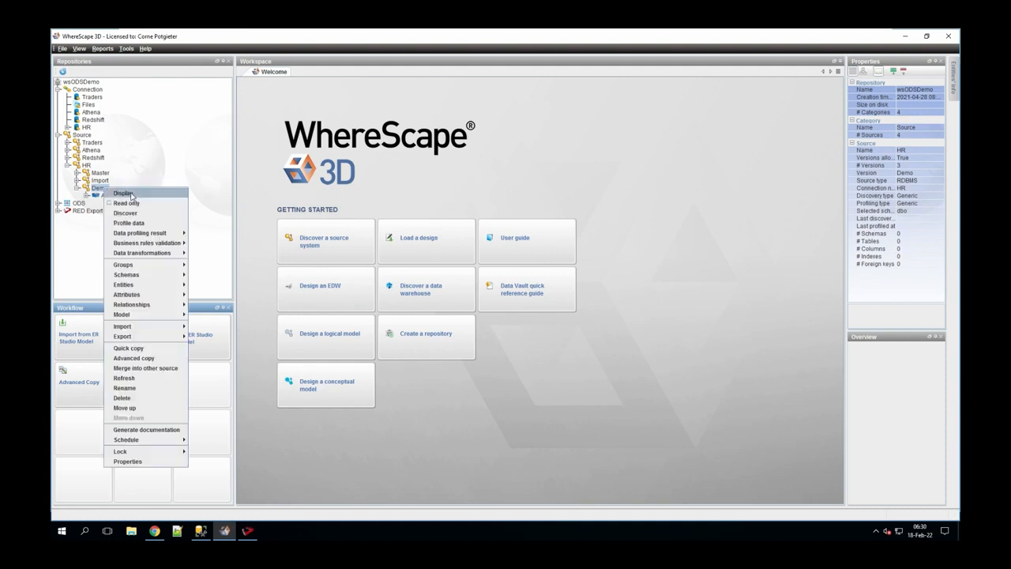
left_click(132, 195)
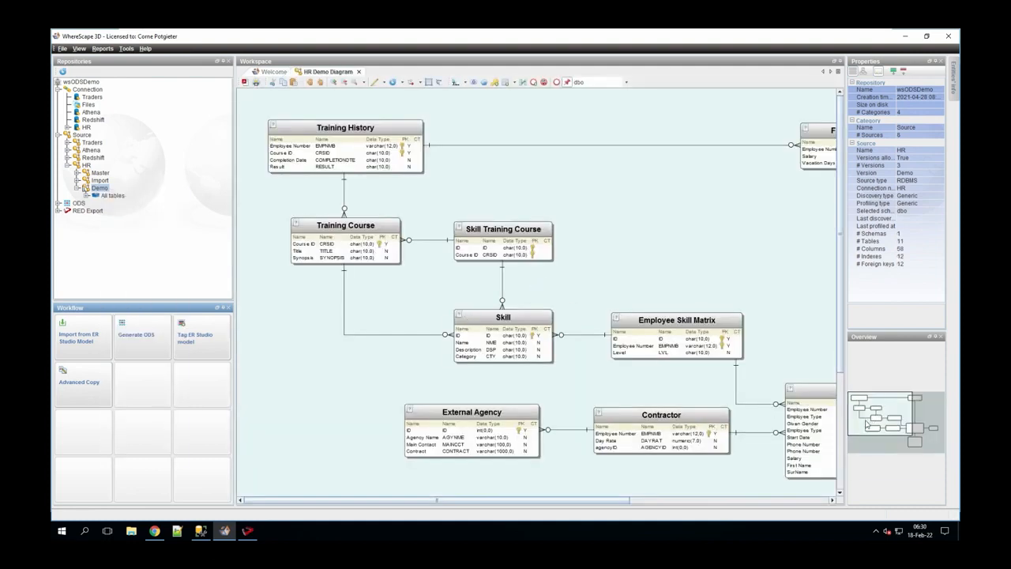
left_click_drag(867, 425, 895, 415)
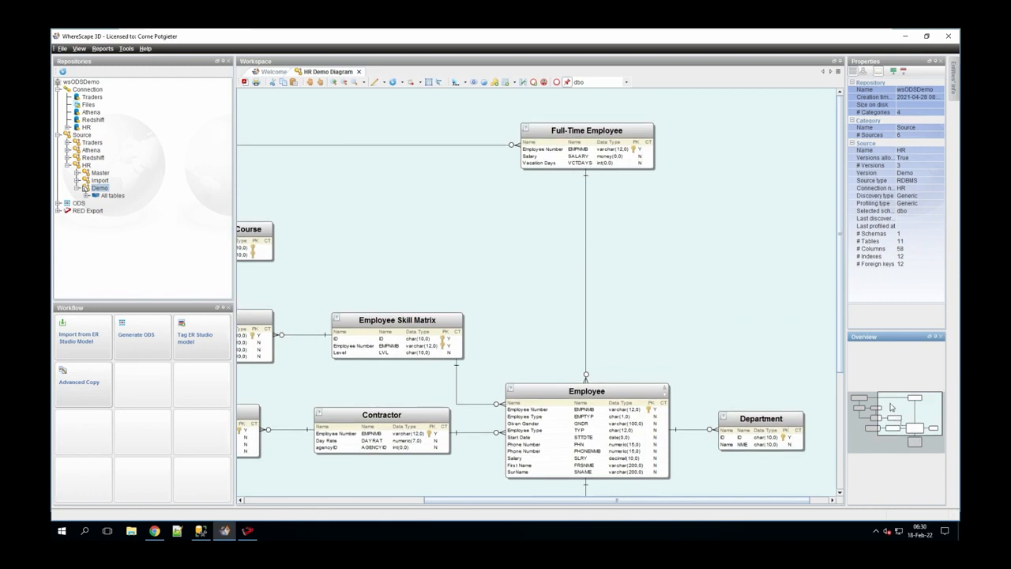
double_click(632, 392)
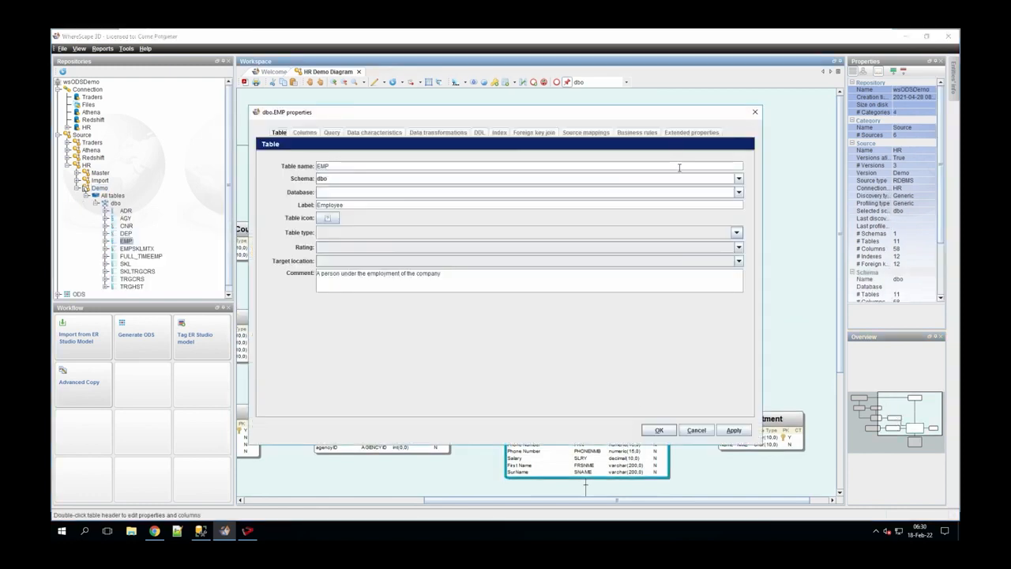
left_click(677, 132)
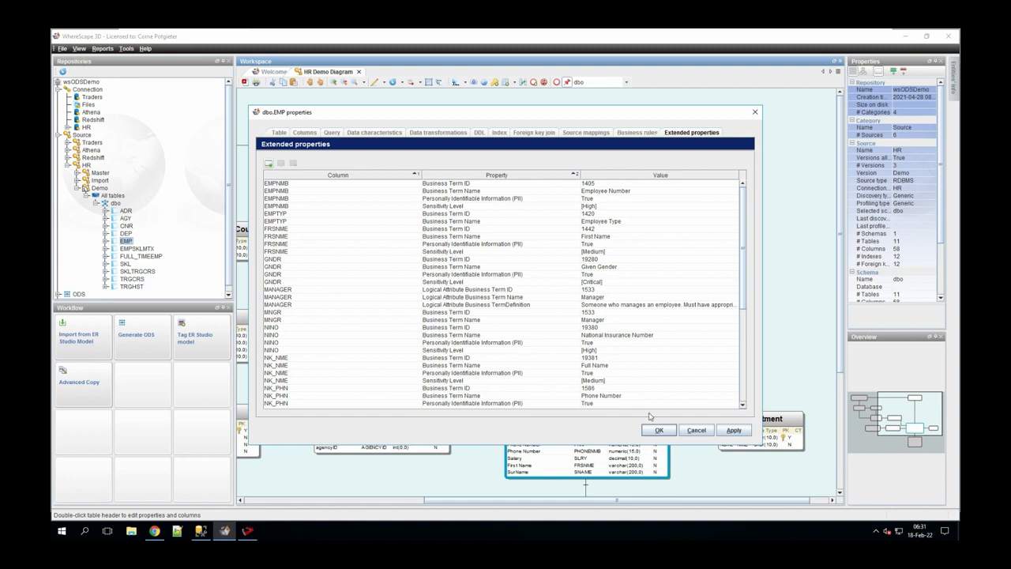
left_click(659, 433)
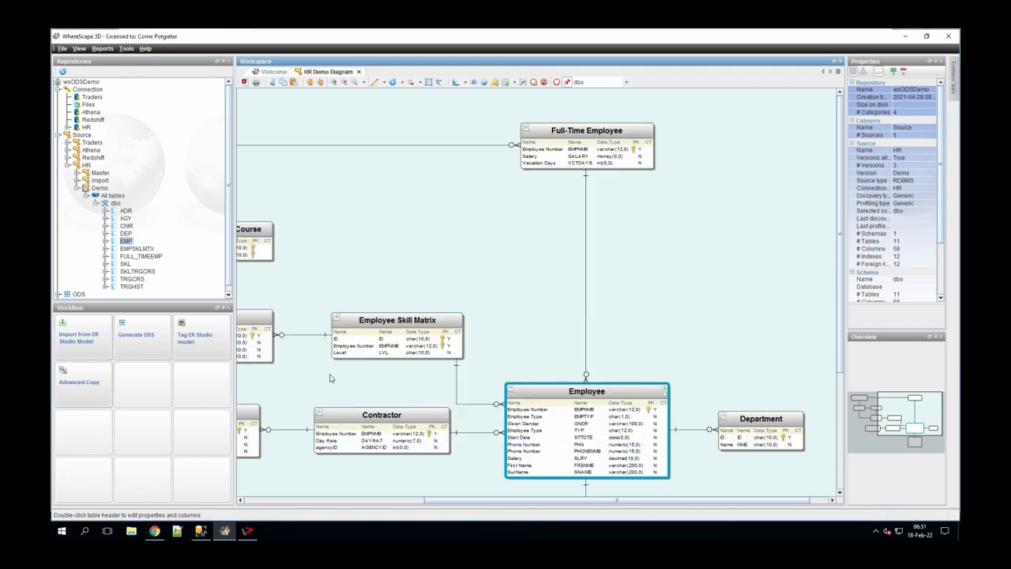
- Tag the ER Studio model into a new HR source version named 220218, applying the TAG & Rename ER Studio Data (Template) conversion
left_click(191, 341)
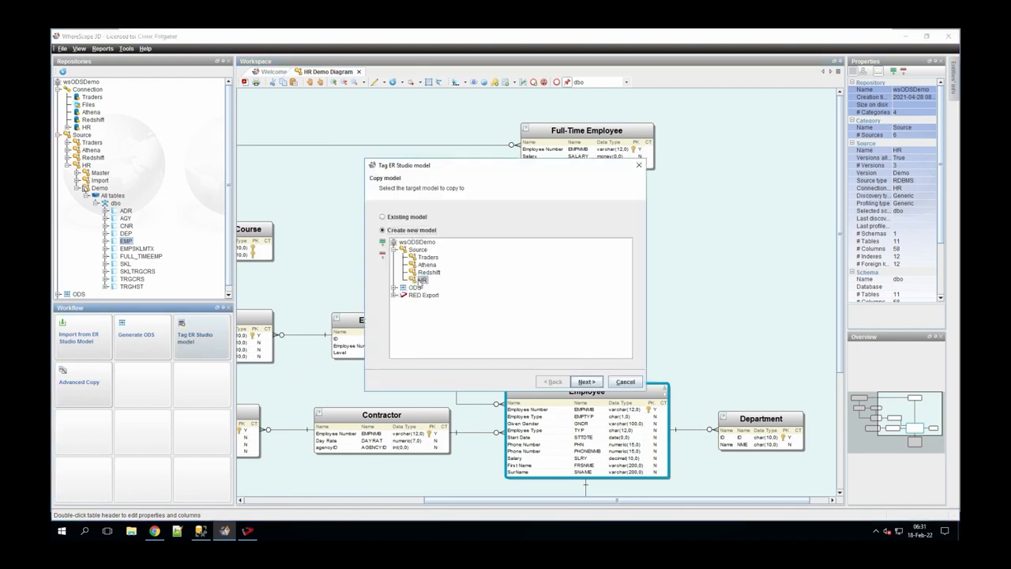
left_click(587, 382)
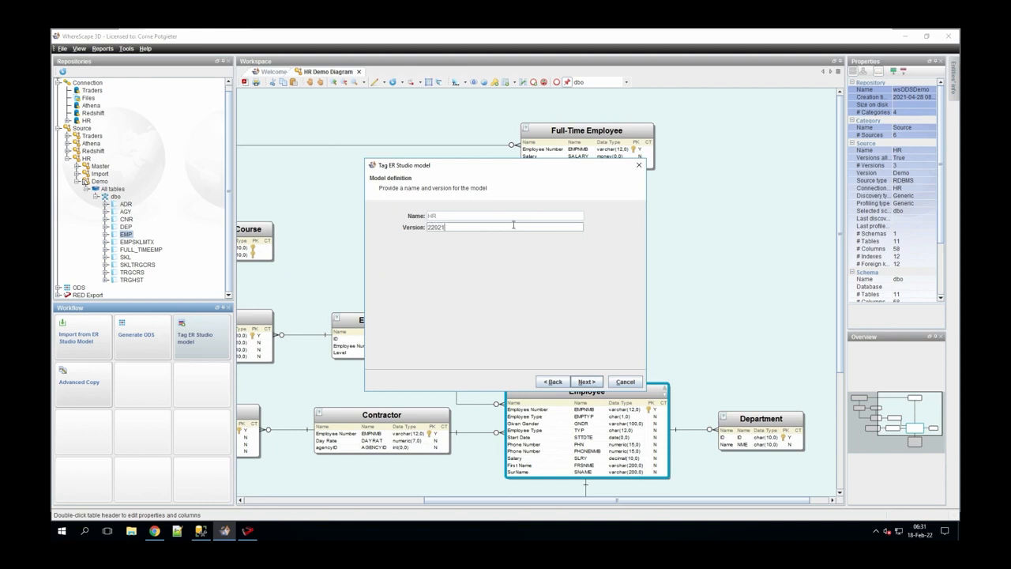
left_click(586, 383)
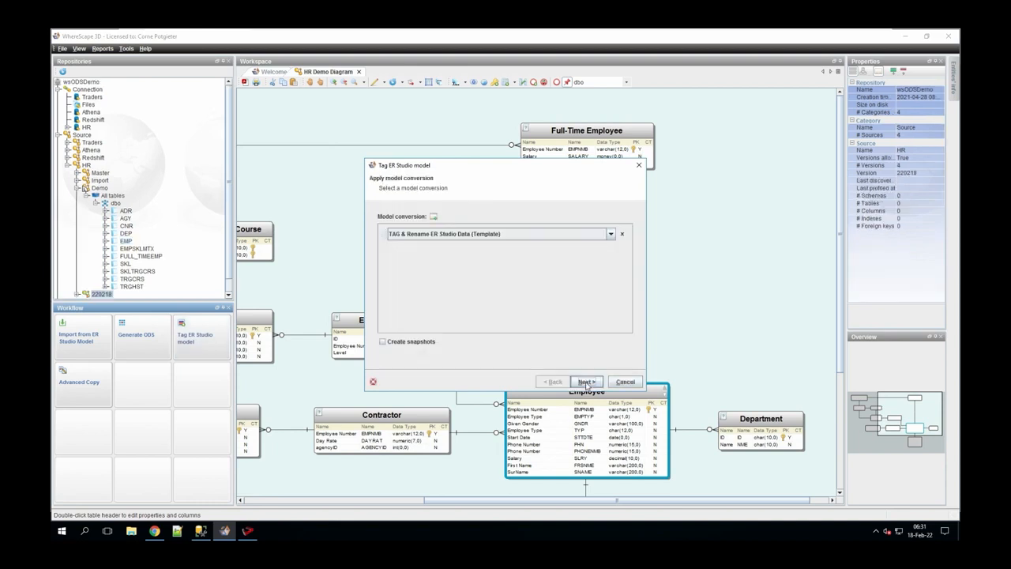
left_click(587, 382)
left_click(624, 382)
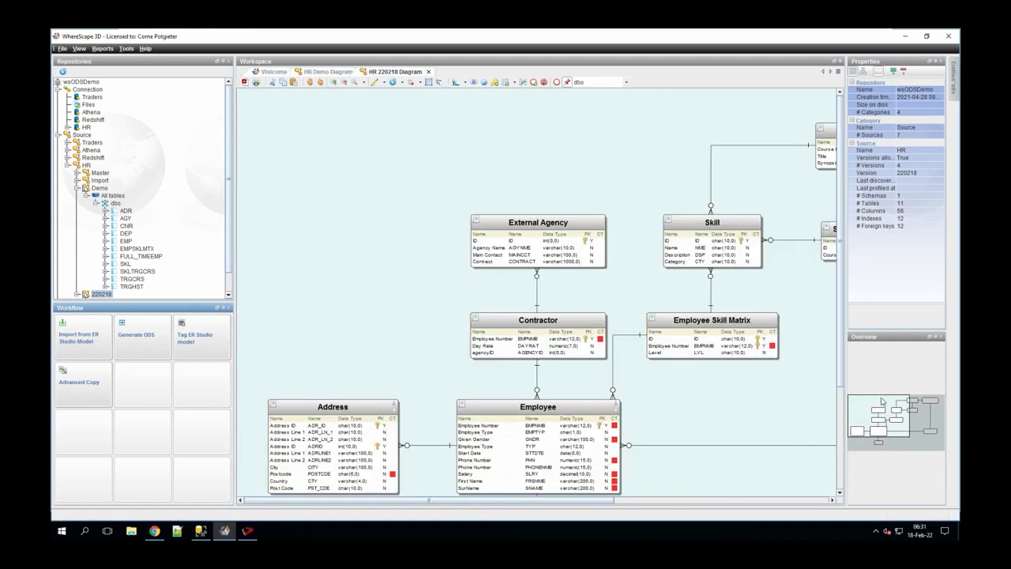
- Set the table type of External Agency to Ignore in the HR 220218 diagram
left_click_drag(889, 412, 905, 431)
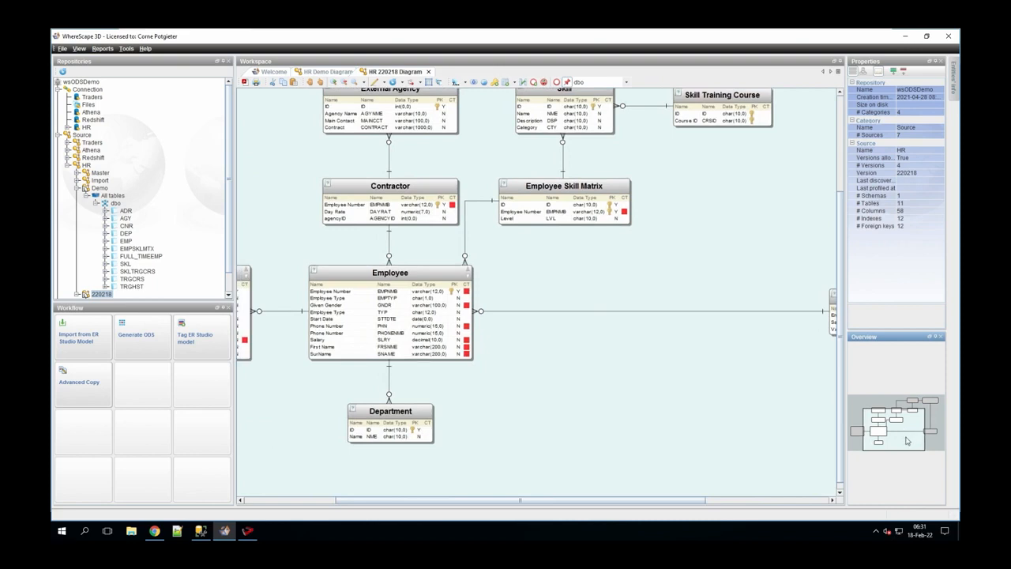
left_click_drag(900, 448, 895, 447)
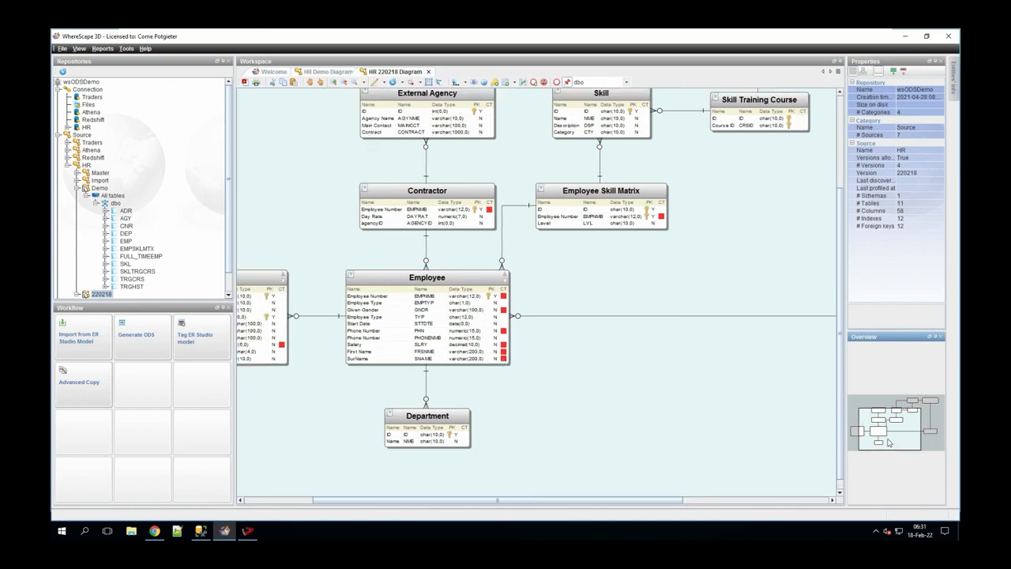
left_click_drag(887, 440, 915, 419)
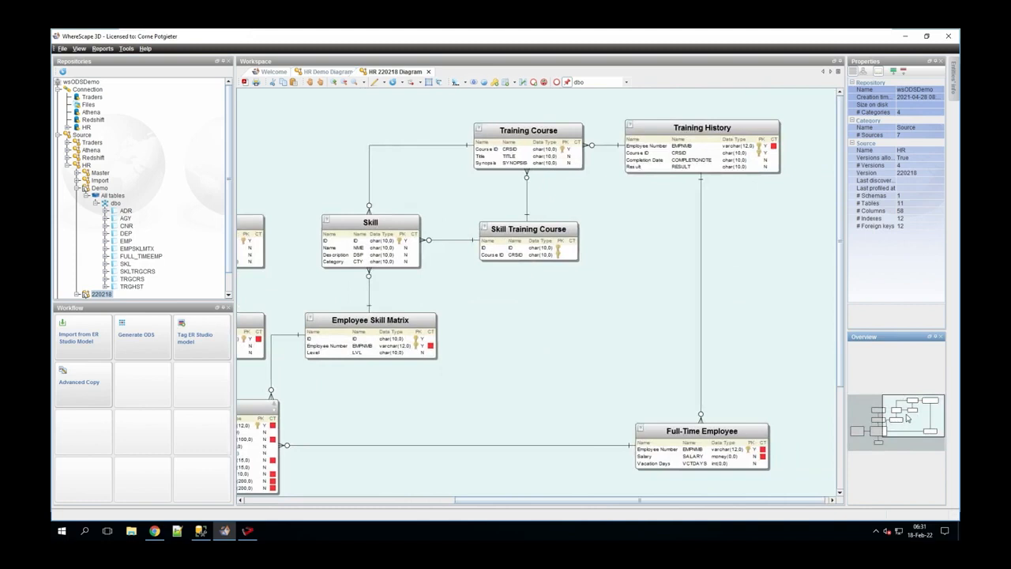
mouse_move(912, 431)
left_mouse_down()
mouse_move(878, 431)
mouse_move(905, 444)
mouse_move(897, 427)
left_mouse_up()
right_click(395, 210)
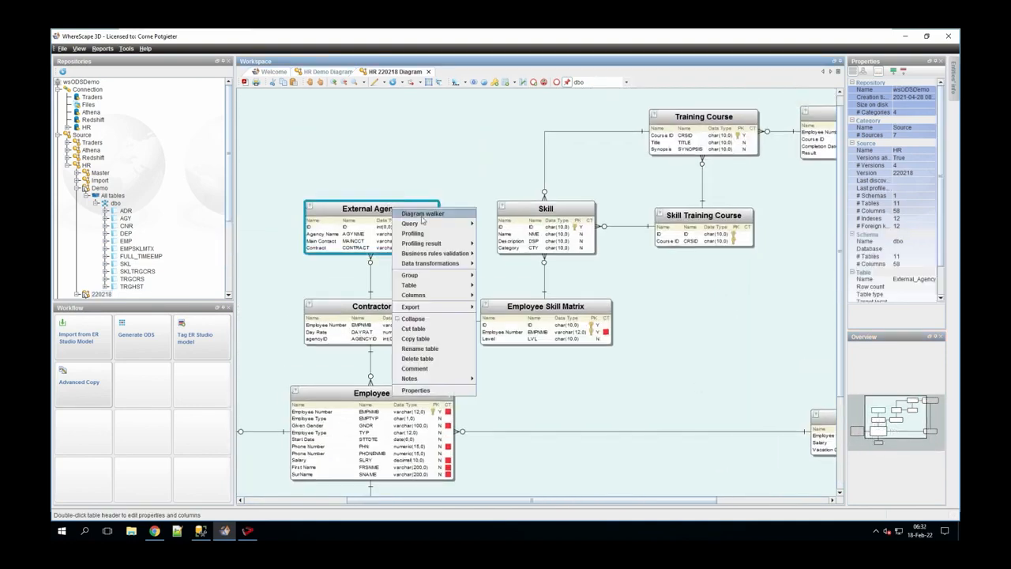
mouse_move(455, 285)
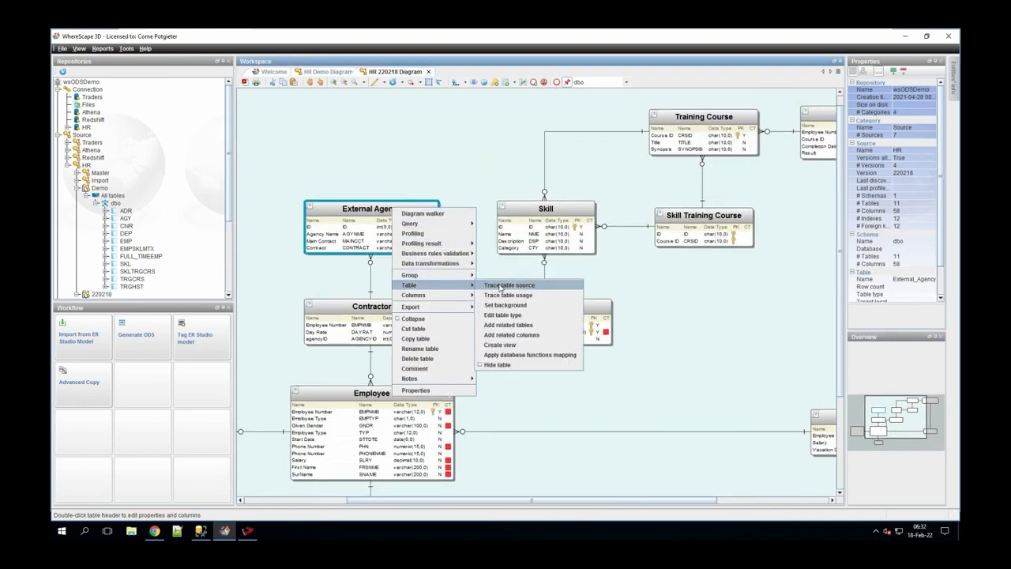
left_click(504, 314)
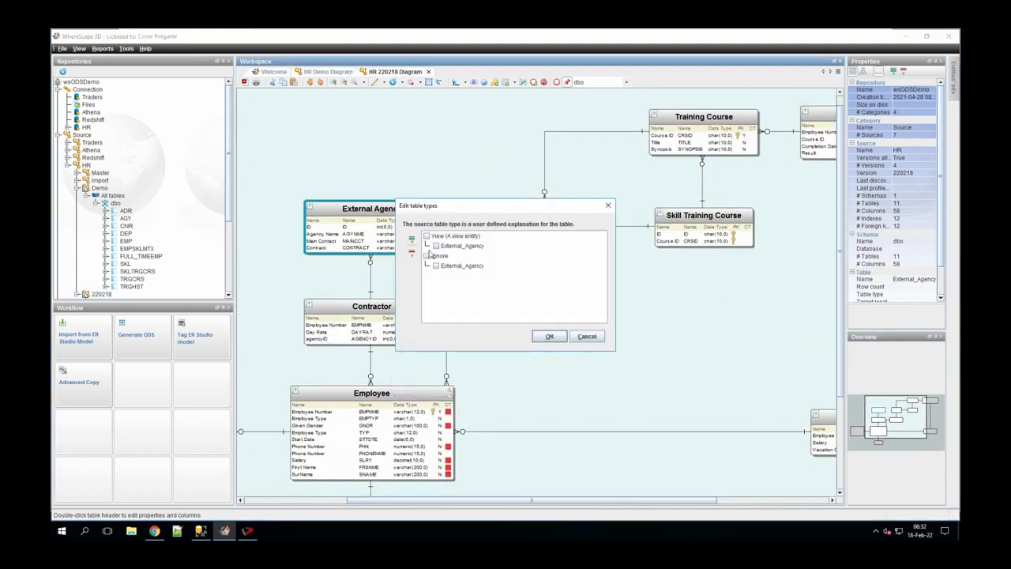
left_click(555, 335)
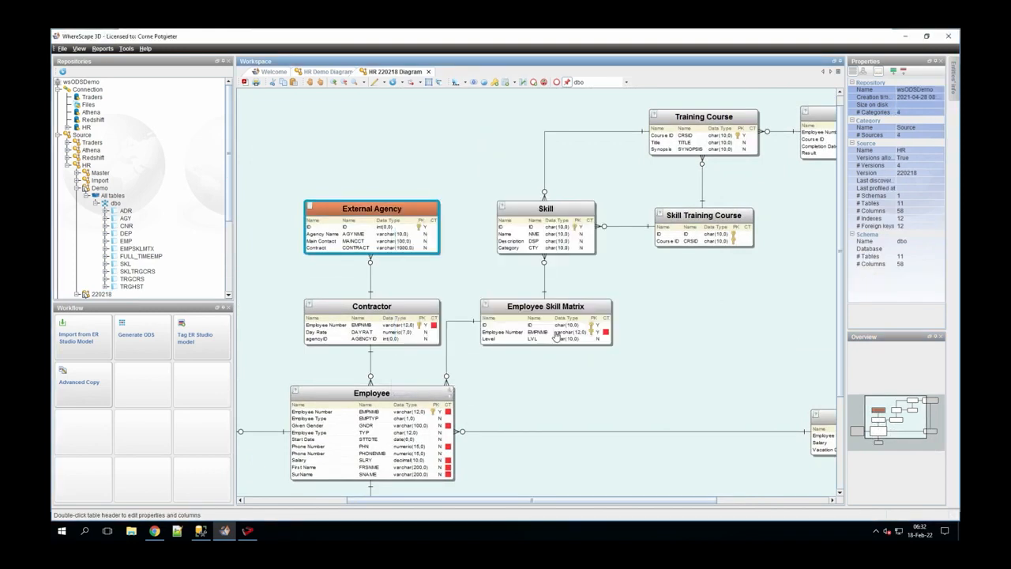
- Set the table type of Employee Skill Matrix to Ignore
right_click(552, 313)
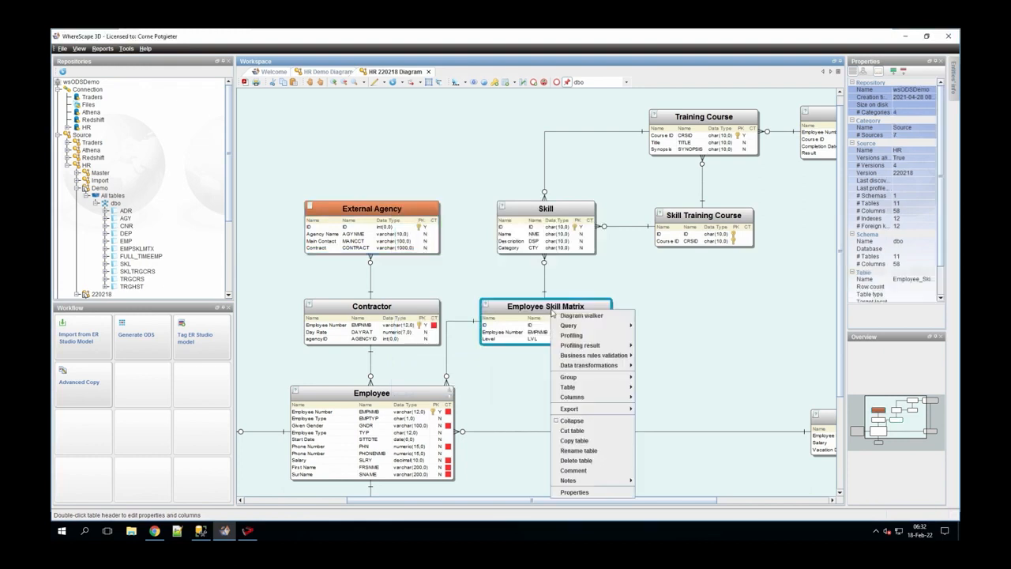
mouse_move(616, 386)
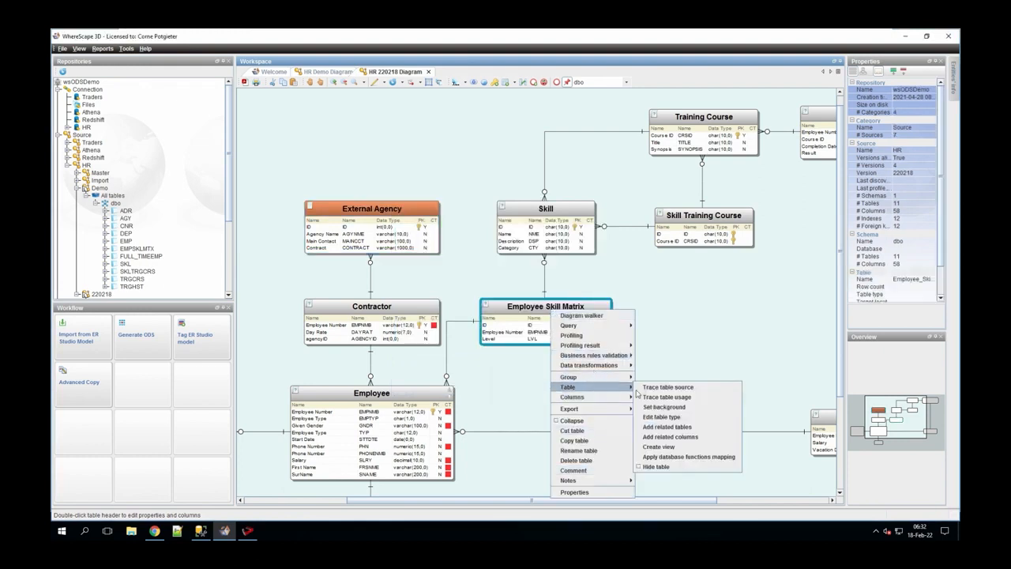
left_click(663, 416)
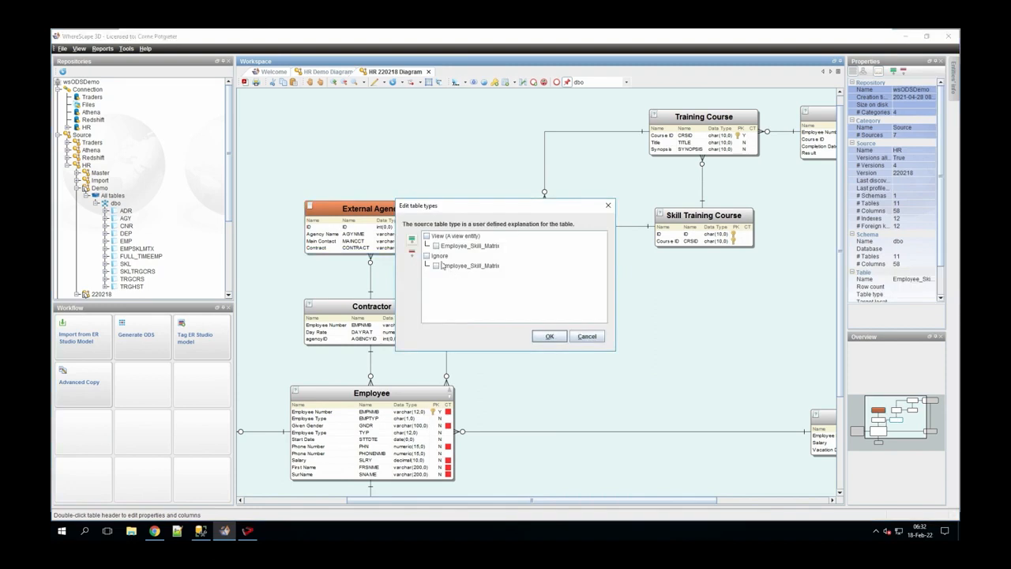
left_click(426, 255)
left_click(552, 336)
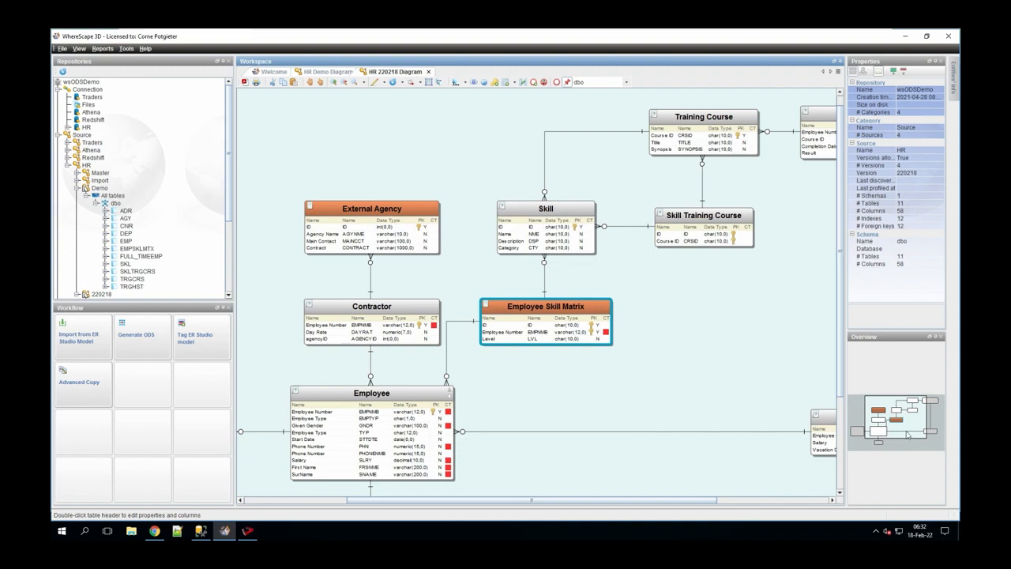
- Set the column type of the Department table's Name (NME) column to Type 1, no history tracking
mouse_move(908, 436)
left_mouse_down()
mouse_move(917, 437)
mouse_move(902, 450)
left_mouse_up()
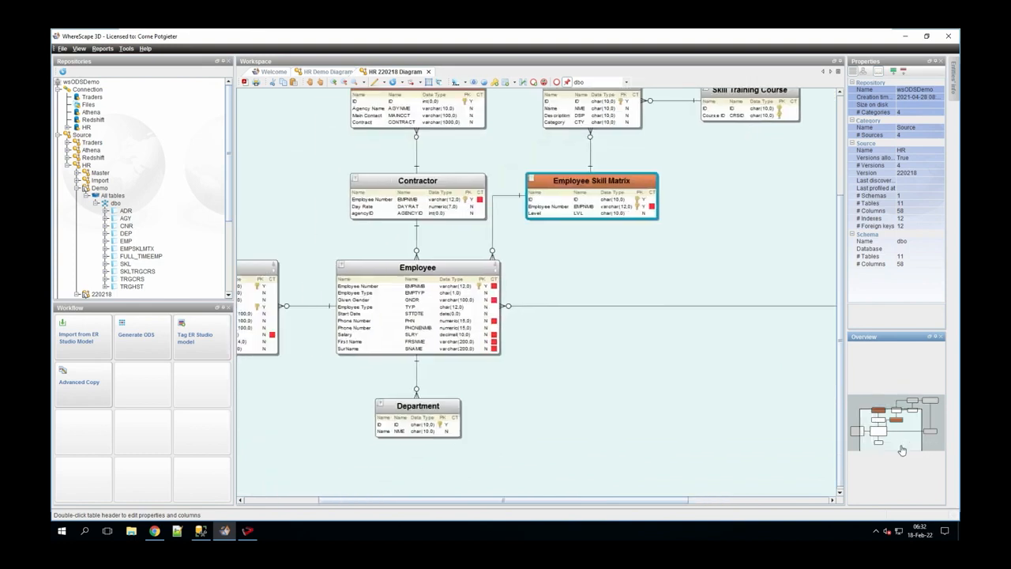
right_click(393, 437)
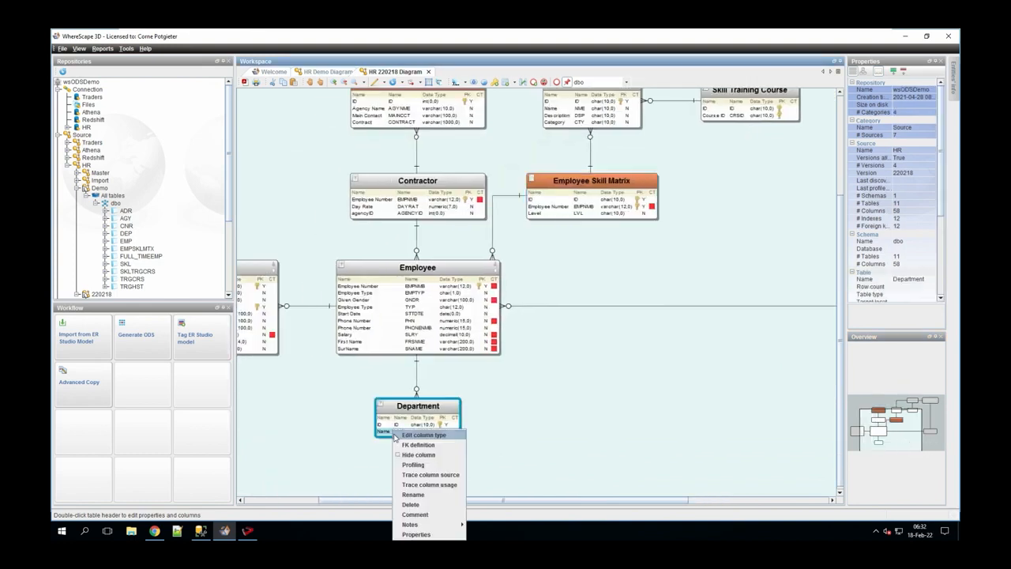
left_click(438, 435)
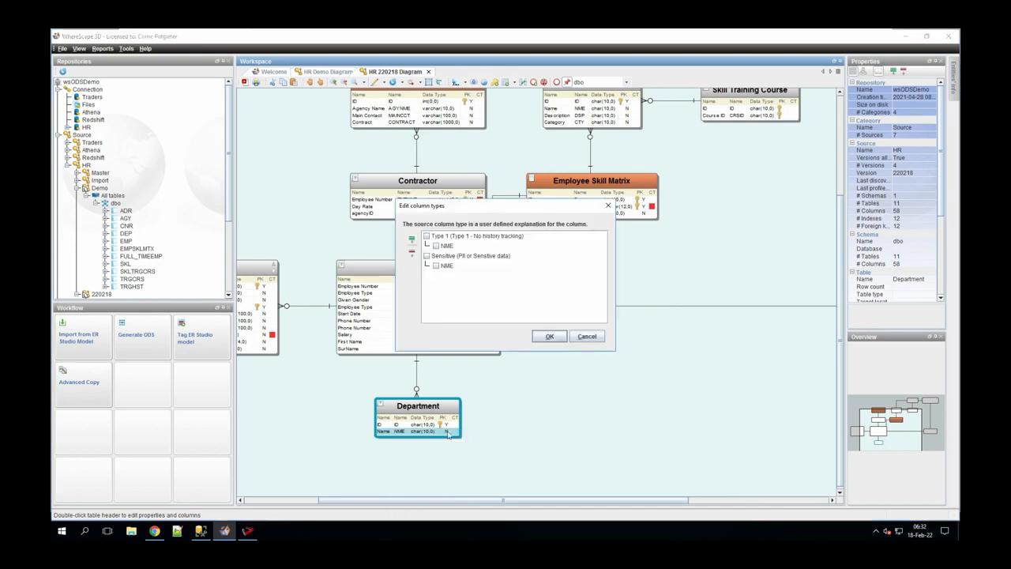
left_click(435, 246)
left_click(549, 336)
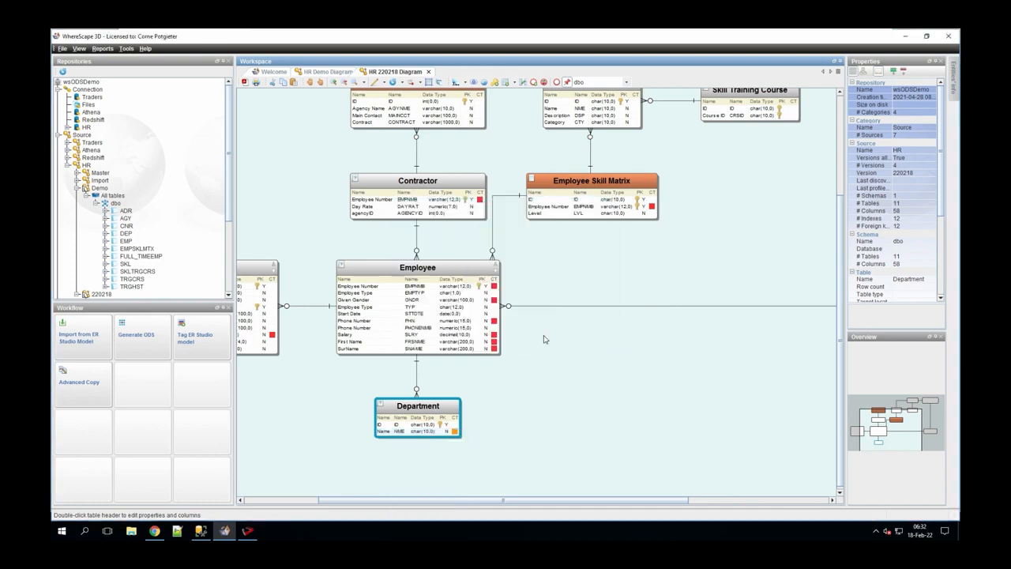
- Set the column type of the Contractor table's agencyID column to Type 1, no history tracking
left_click_drag(876, 423, 865, 426)
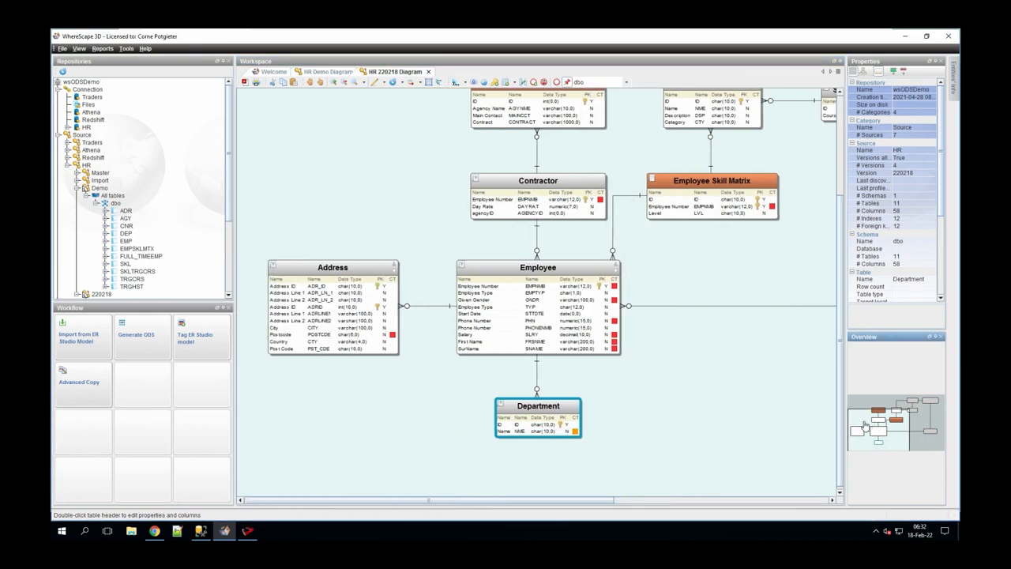
right_click(484, 213)
left_click(513, 218)
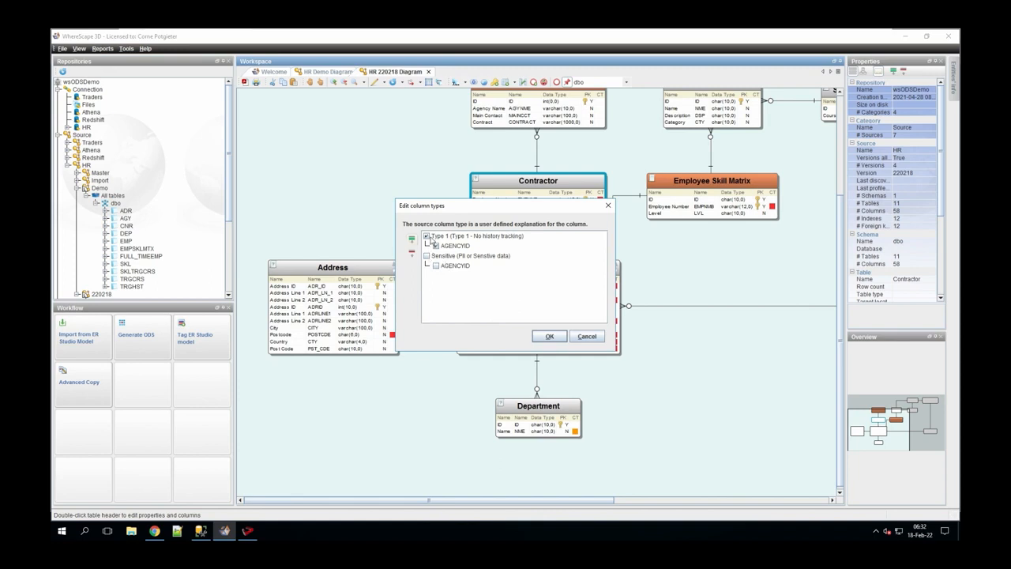
left_click(545, 335)
- Review the tagged HR diagram and select version 220218 of the HR source as the model to convert
left_click_drag(866, 433, 900, 410)
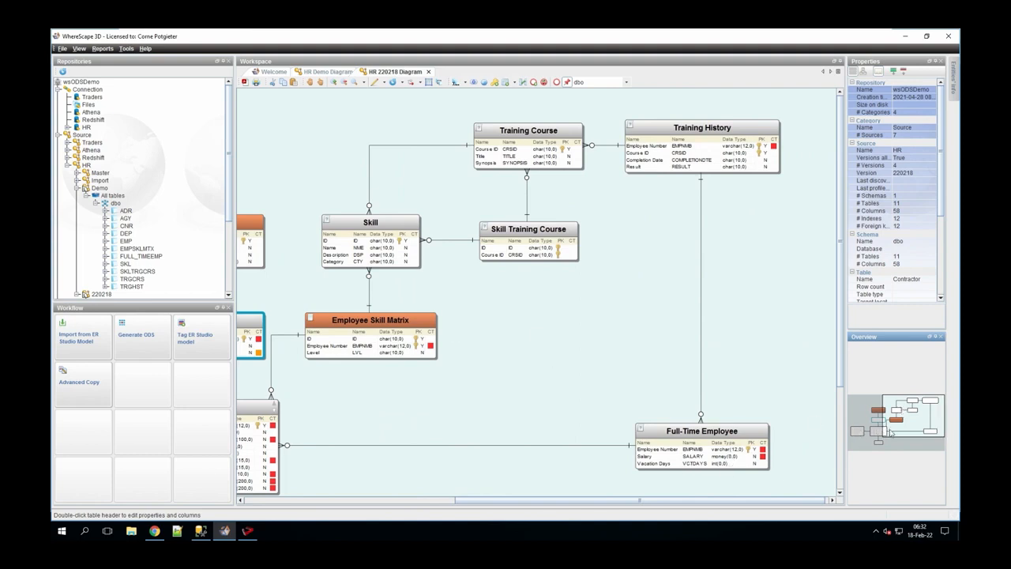
left_click_drag(890, 433, 857, 448)
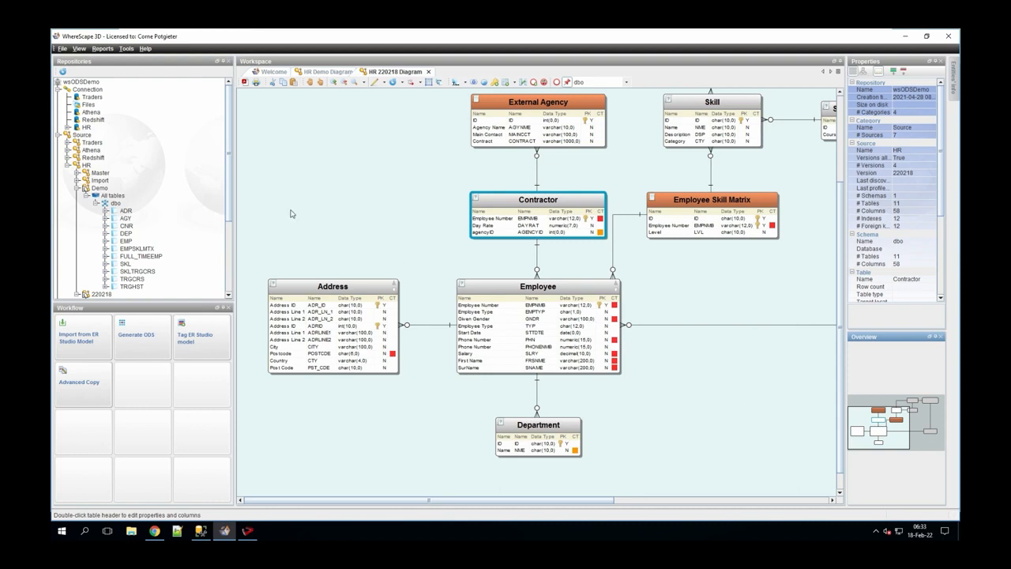
left_click(77, 188)
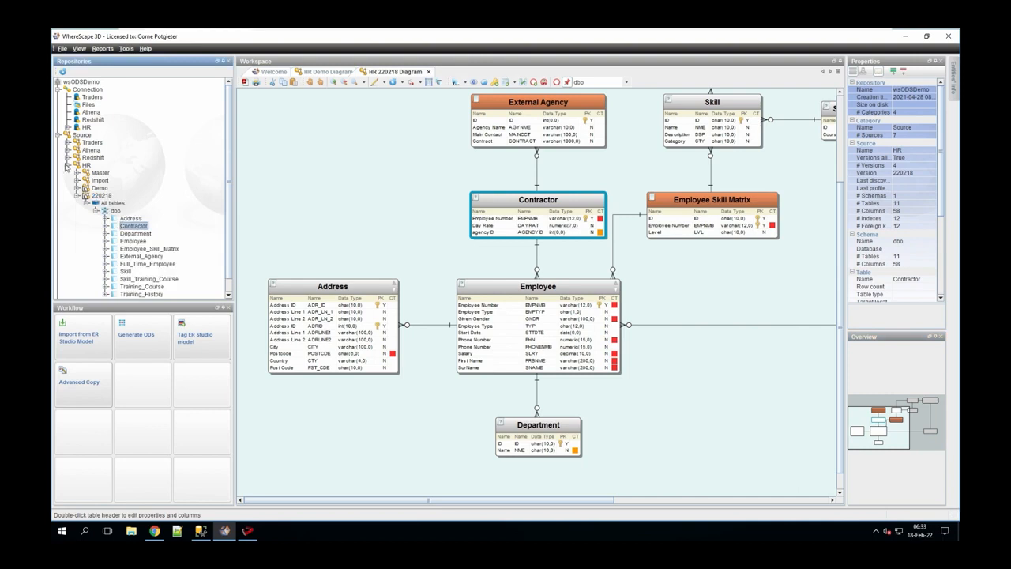
left_click(67, 165)
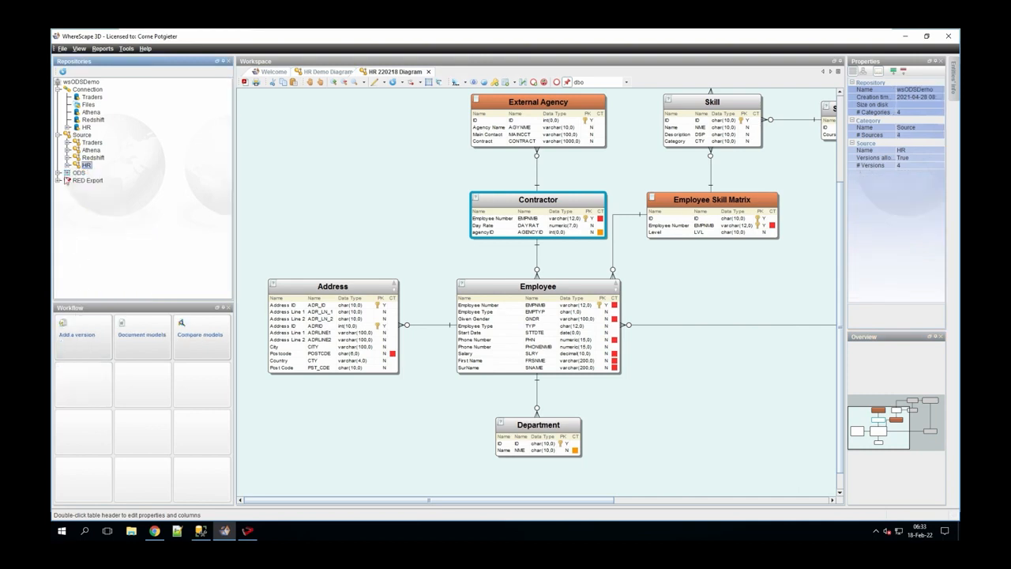
left_click(68, 165)
left_click(99, 196)
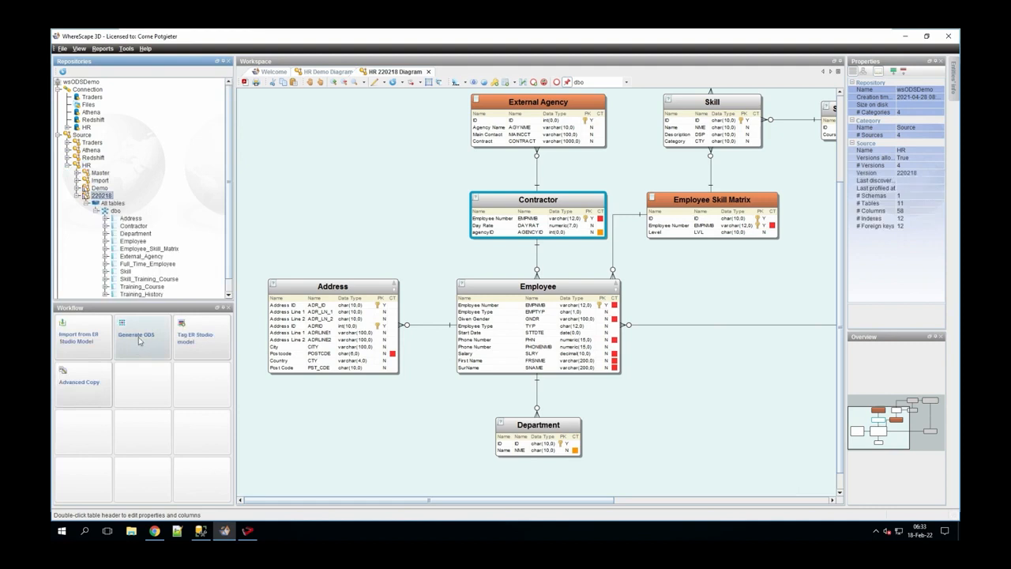
- Start generating an ODS from the selected source into a new model version named Demo under Generated ODS
left_click(139, 340)
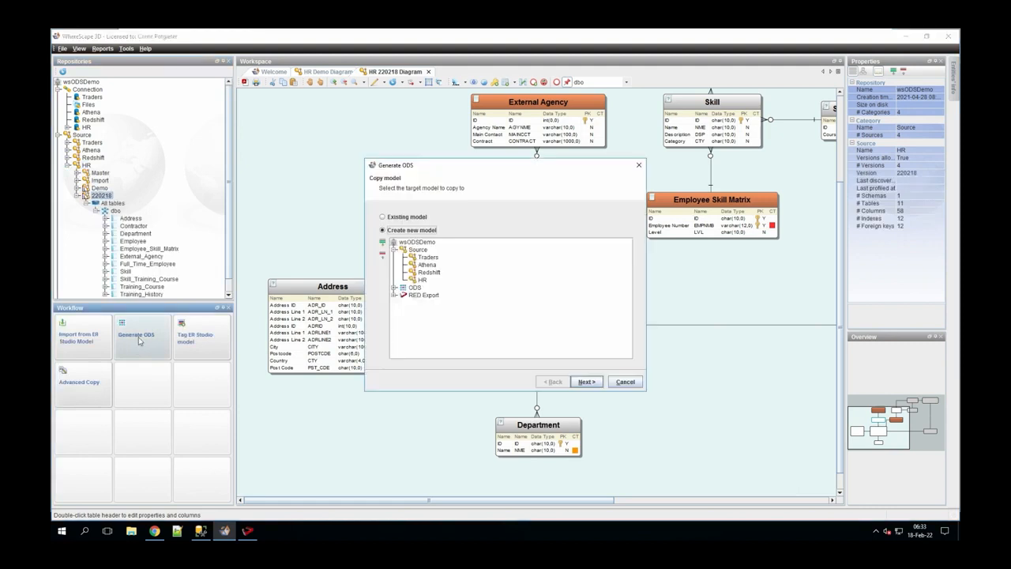
left_click(394, 288)
left_click(430, 295)
left_click(585, 382)
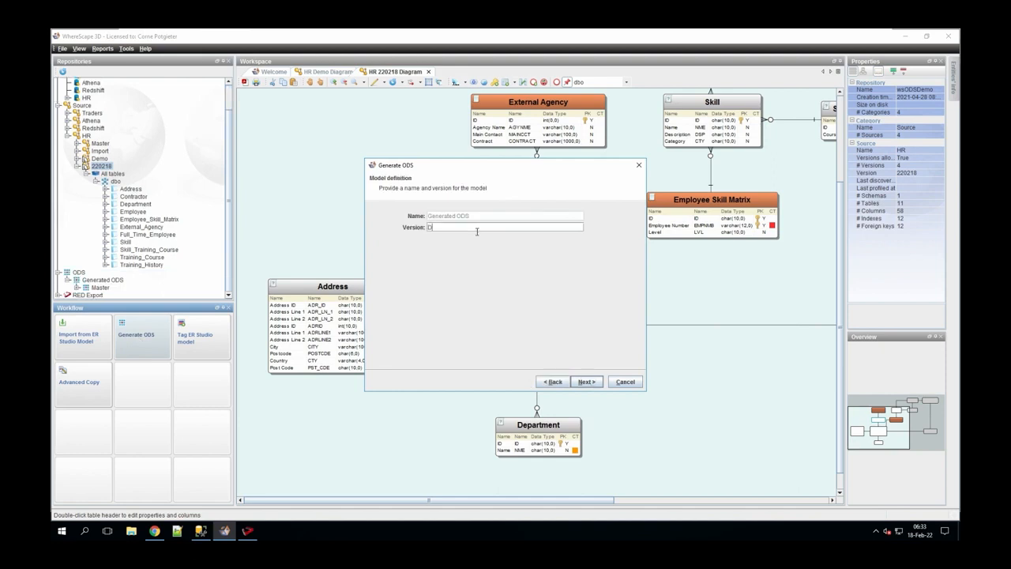
key("Return")
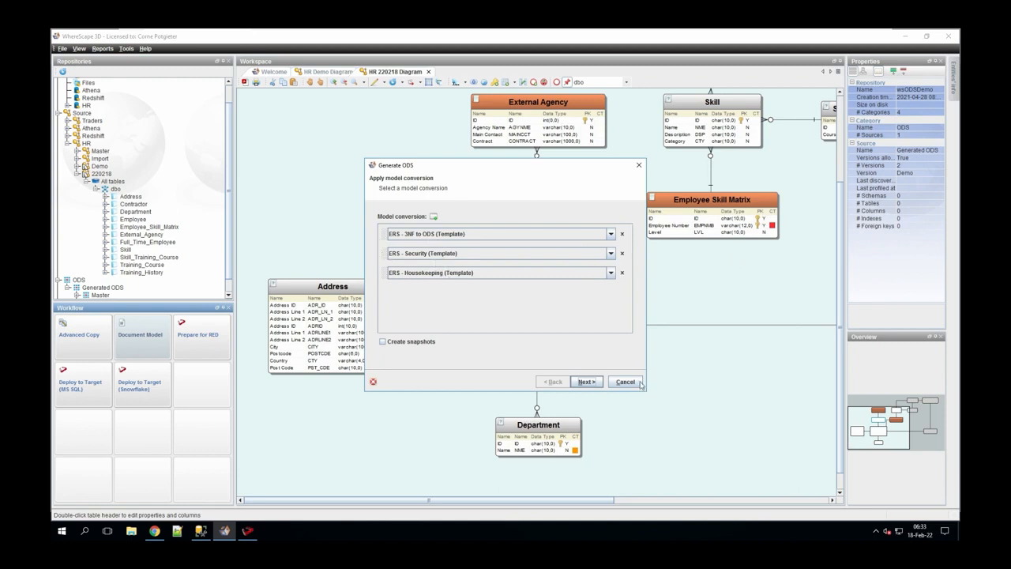
- Run the ODS generation with the ERS 3NF to ODS, Security and Housekeeping template conversions and close the completed process
left_click(584, 382)
left_click(584, 382)
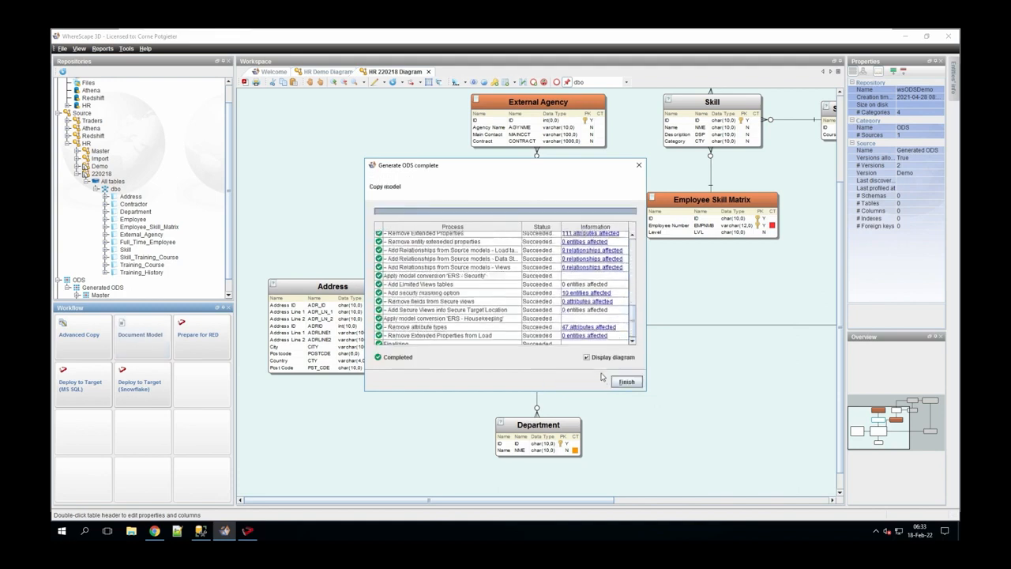
left_click(632, 385)
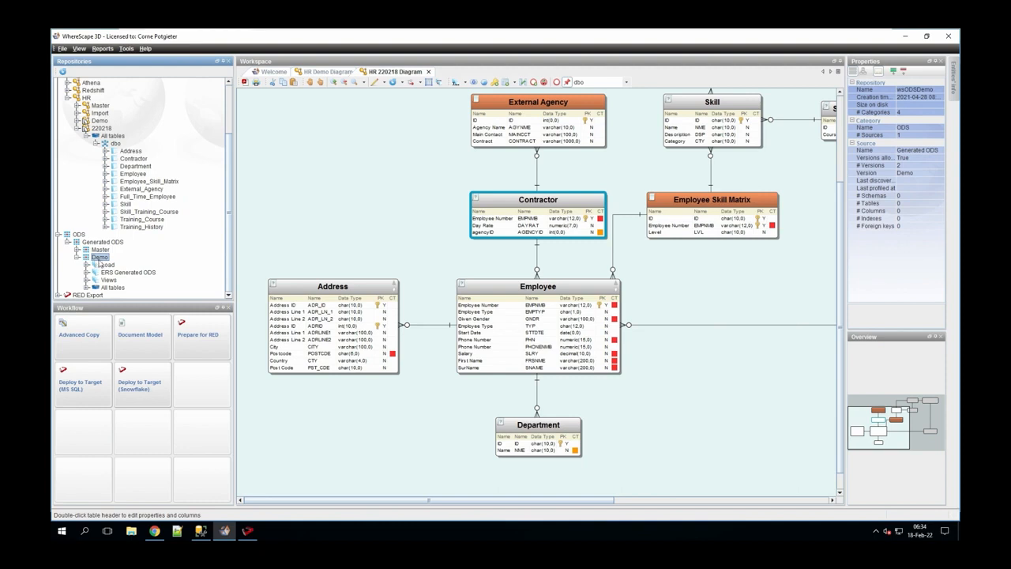
- Display the Load group diagram of the Generated ODS Demo model and look over its load tables
right_click(106, 267)
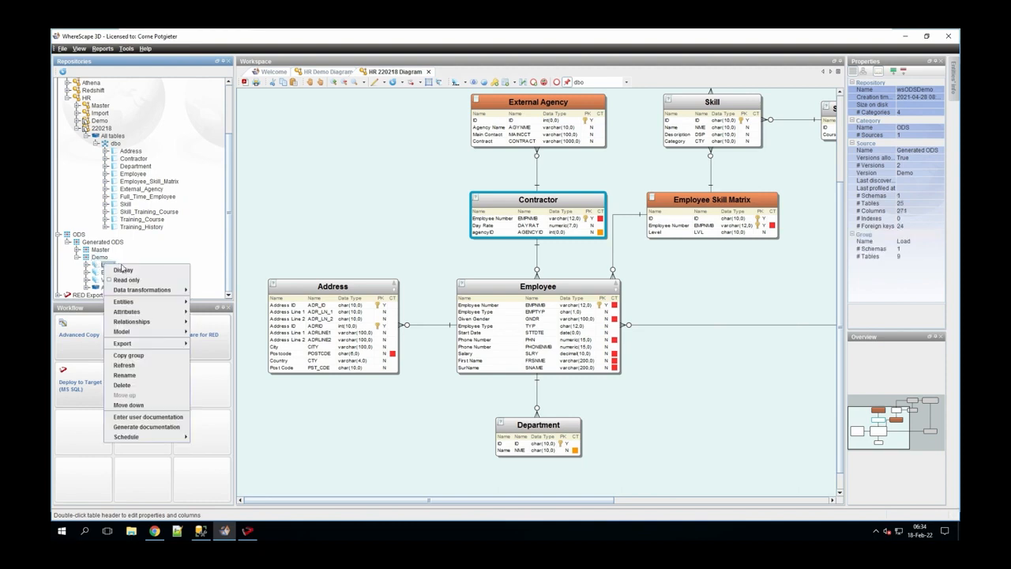
left_click(124, 270)
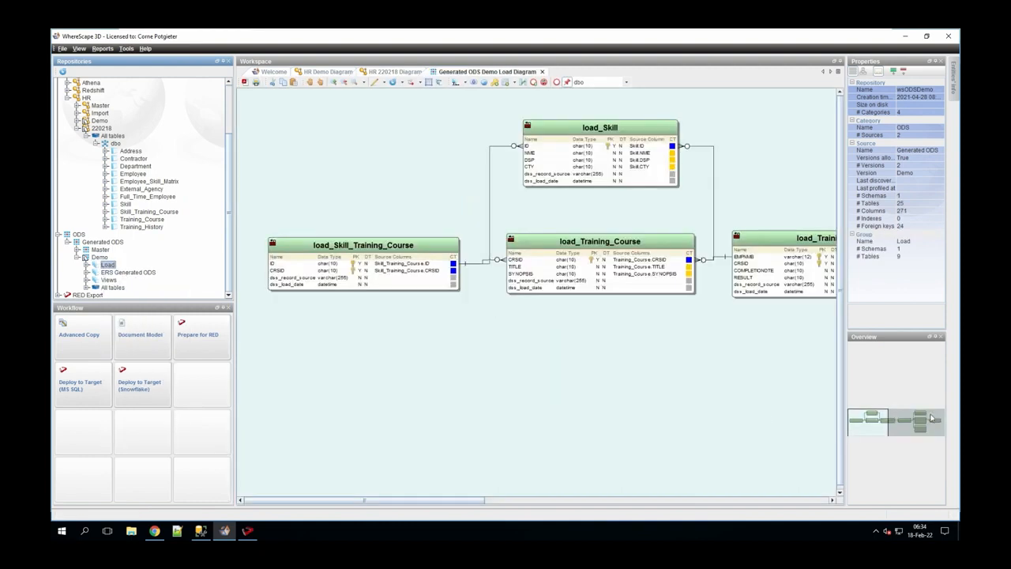
mouse_move(879, 425)
left_mouse_down()
mouse_move(943, 426)
mouse_move(874, 424)
left_mouse_up()
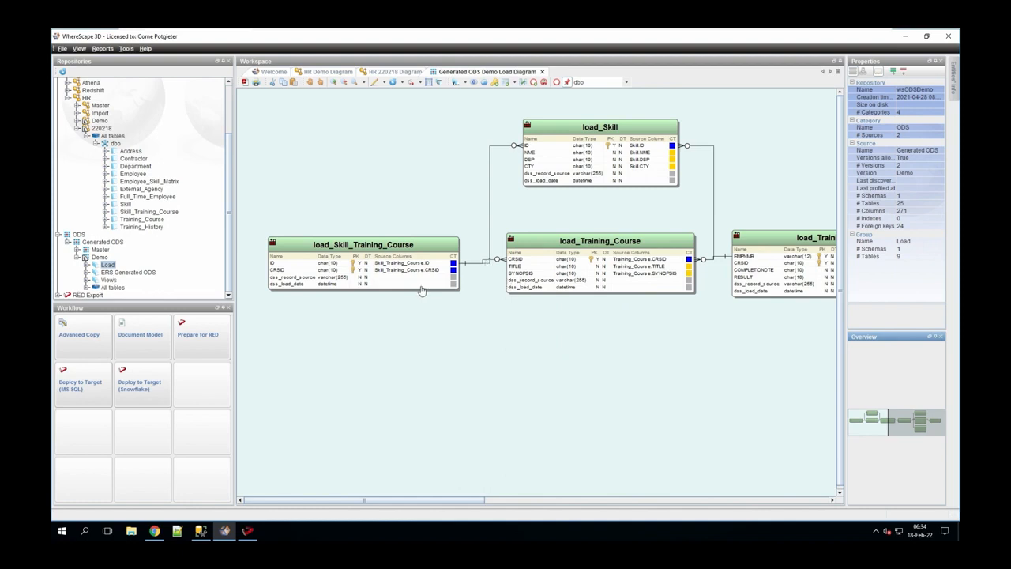
- Display the ERS Generated ODS and Views group diagrams of the Demo model and examine their tables
right_click(108, 274)
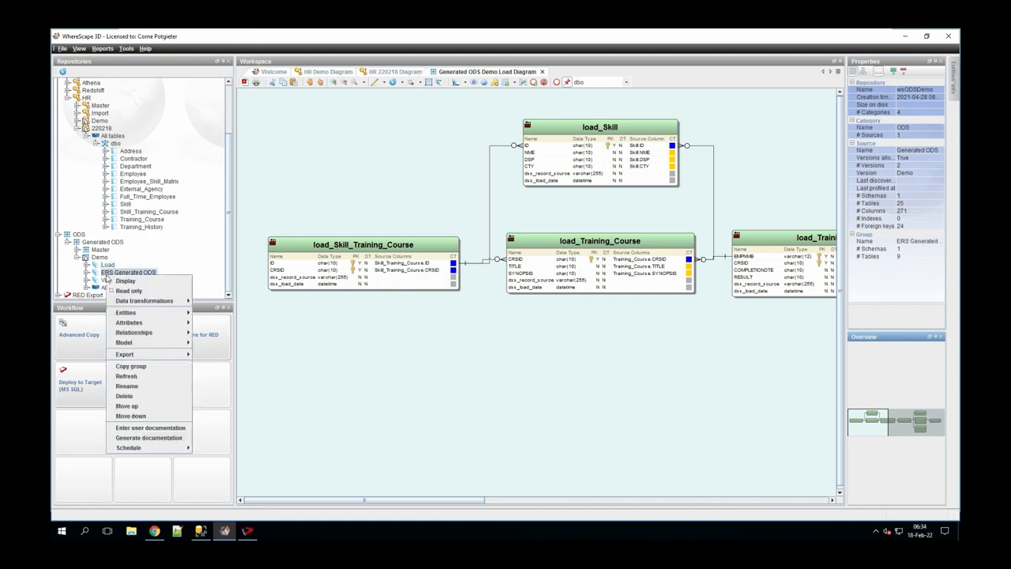
left_click(120, 282)
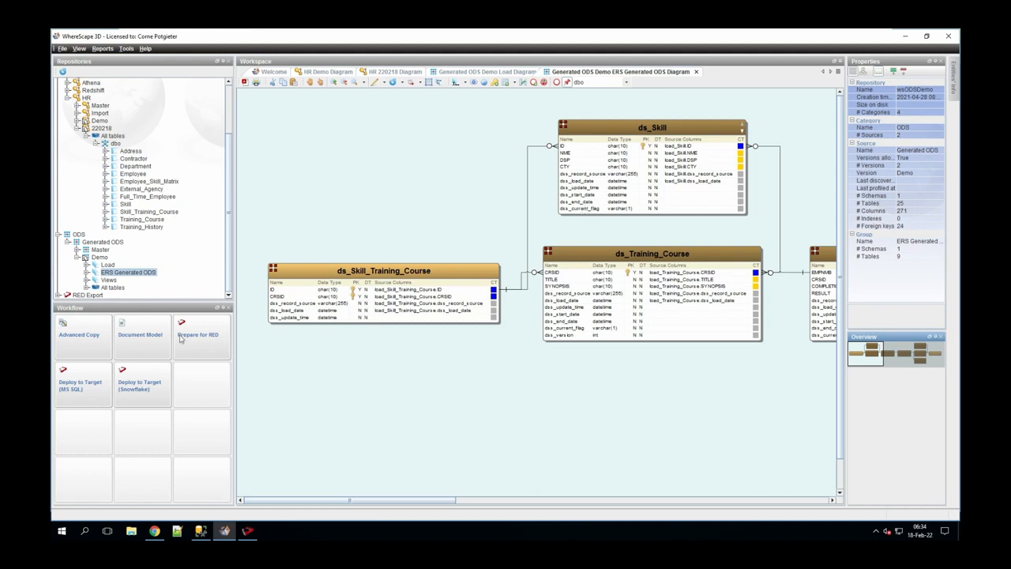
right_click(111, 281)
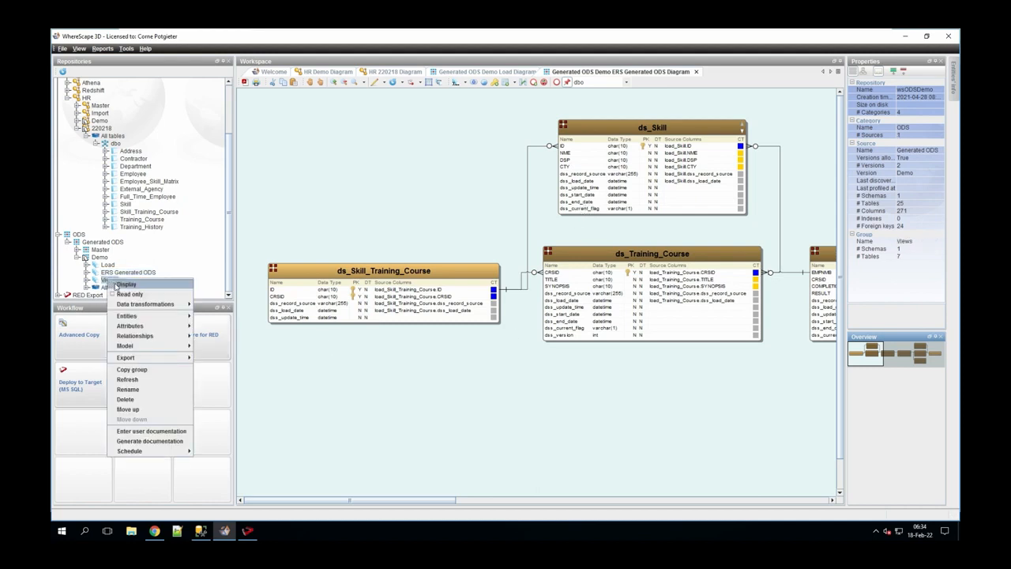
left_click(116, 284)
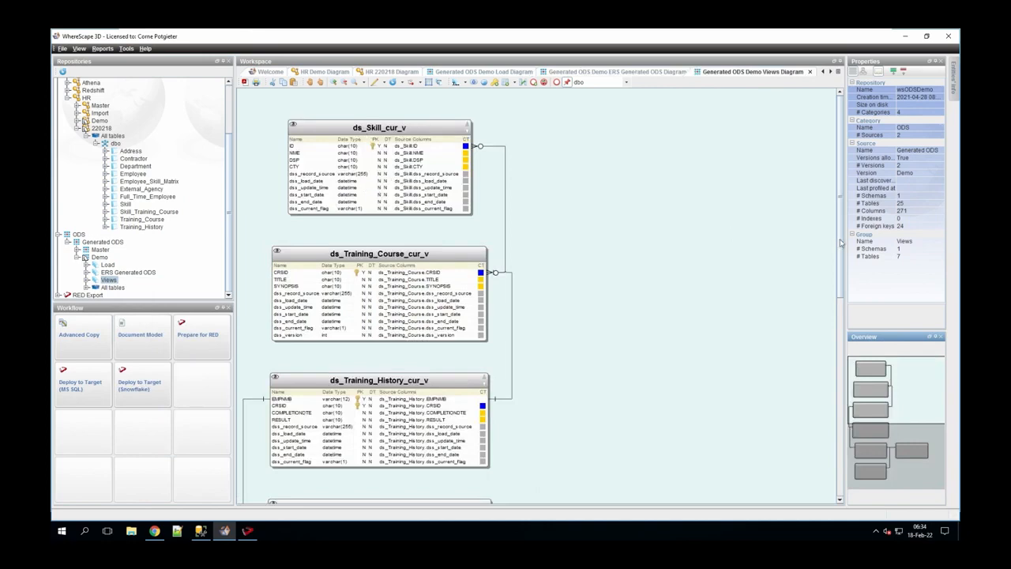
left_click_drag(841, 243, 843, 201)
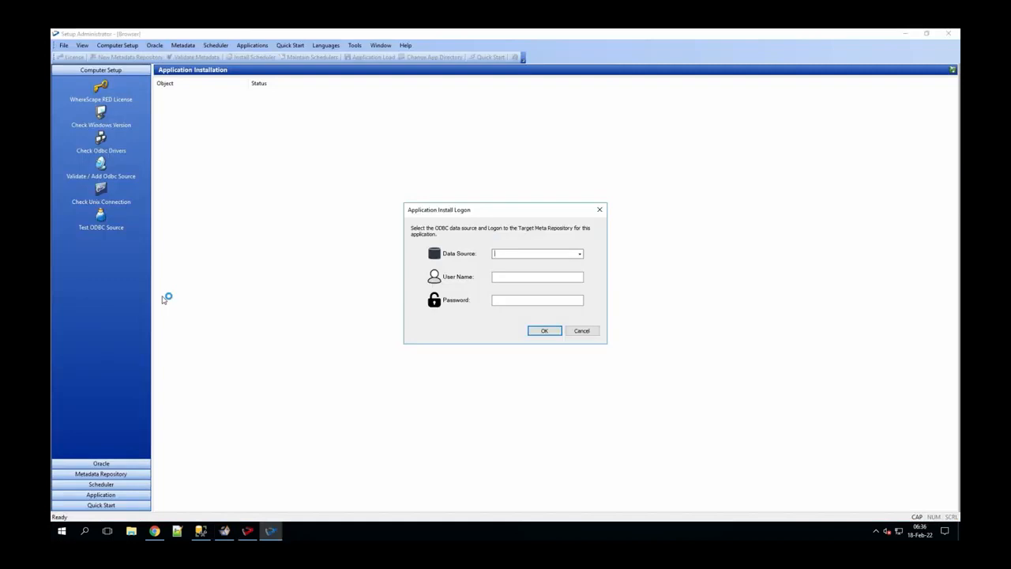
- Log on to the wsREDDemo (64-bit) data source and load the generated ODS application without row counts
left_click(581, 253)
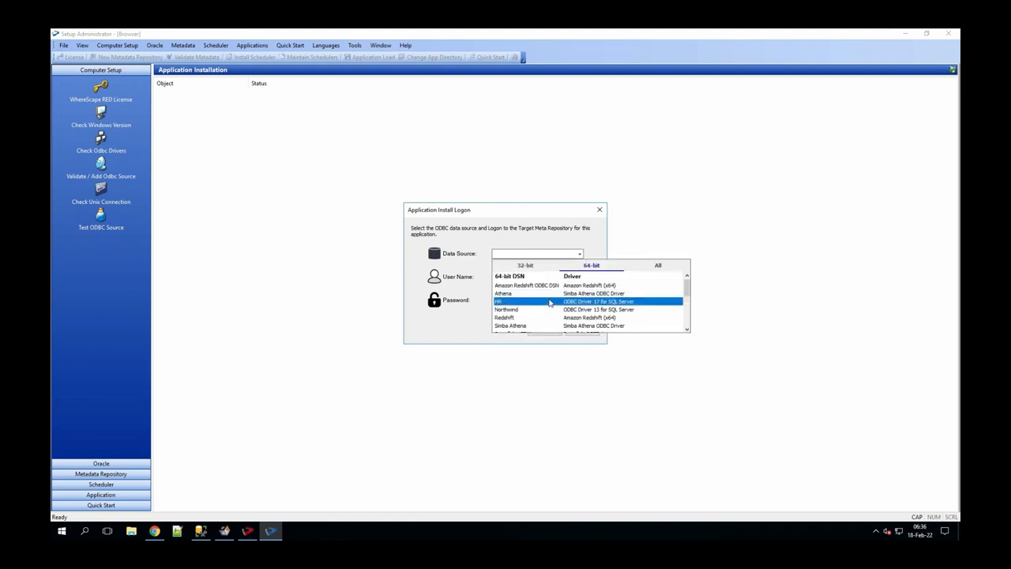
scroll(550, 303, "down", 1)
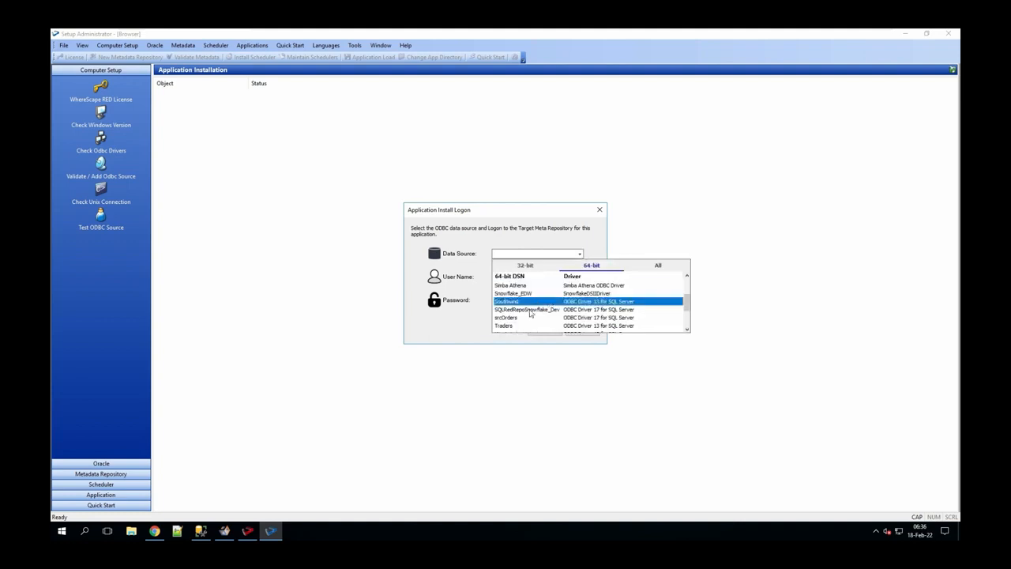
scroll(531, 316, "down", 2)
left_click(522, 324)
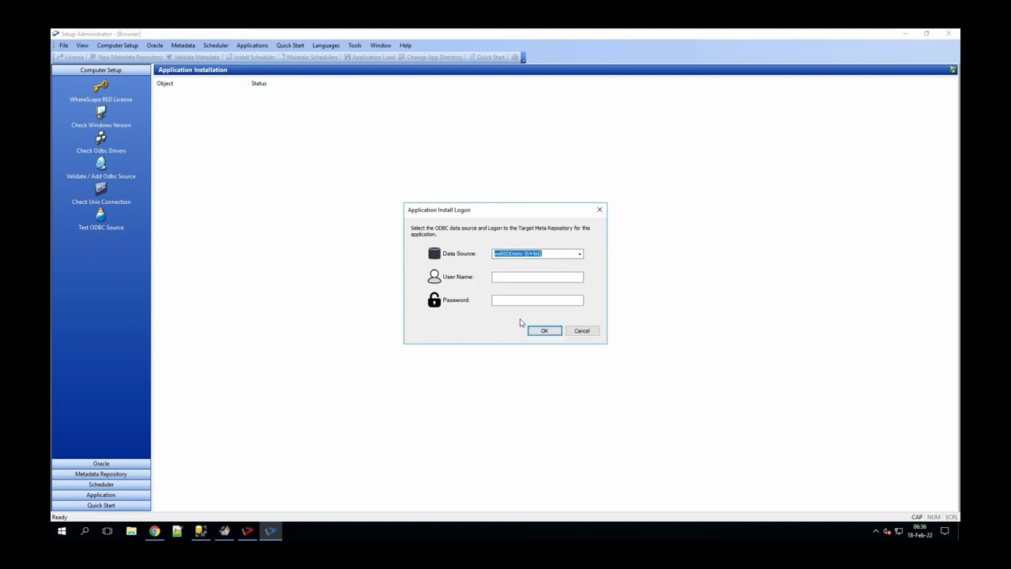
left_click(542, 332)
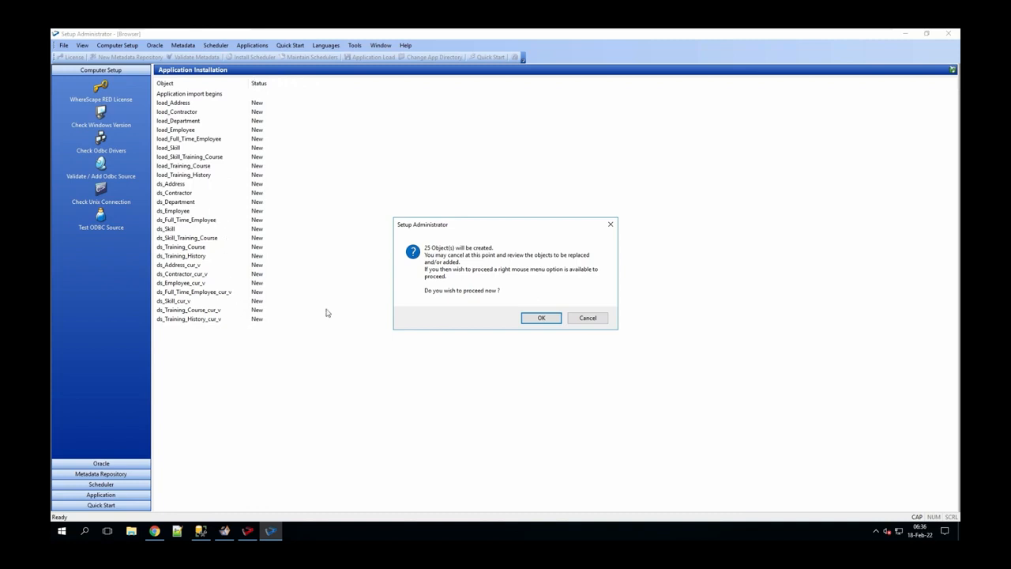
left_click(538, 320)
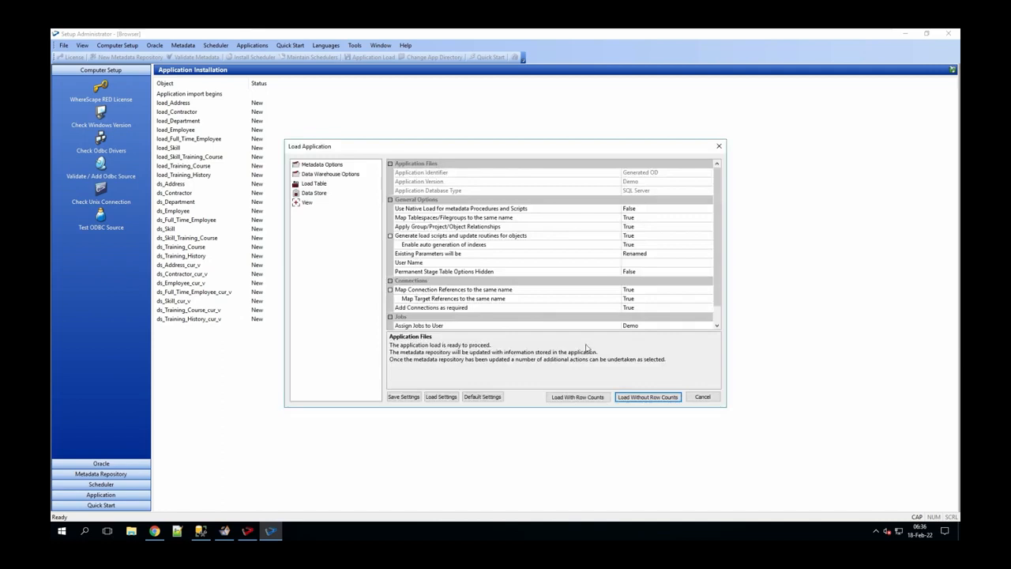
left_click(659, 400)
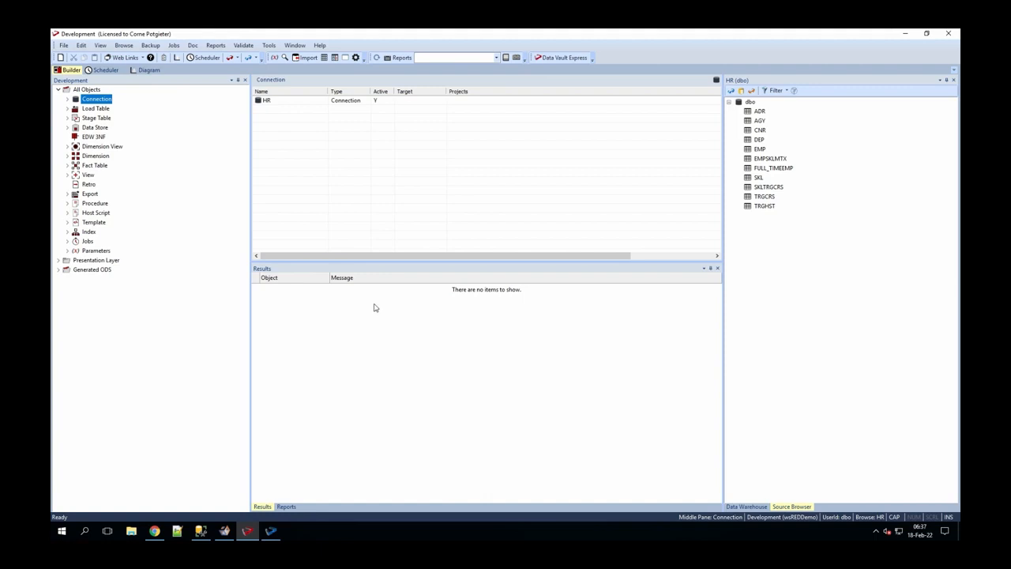
- Collapse All Objects in WhereScape RED and refresh the project tree
left_click(59, 89)
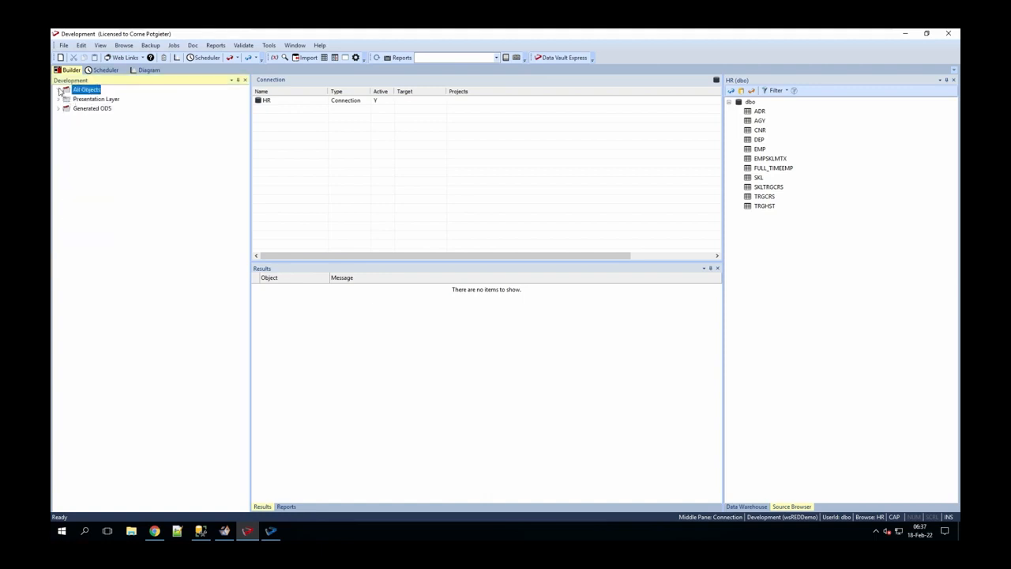
right_click(77, 93)
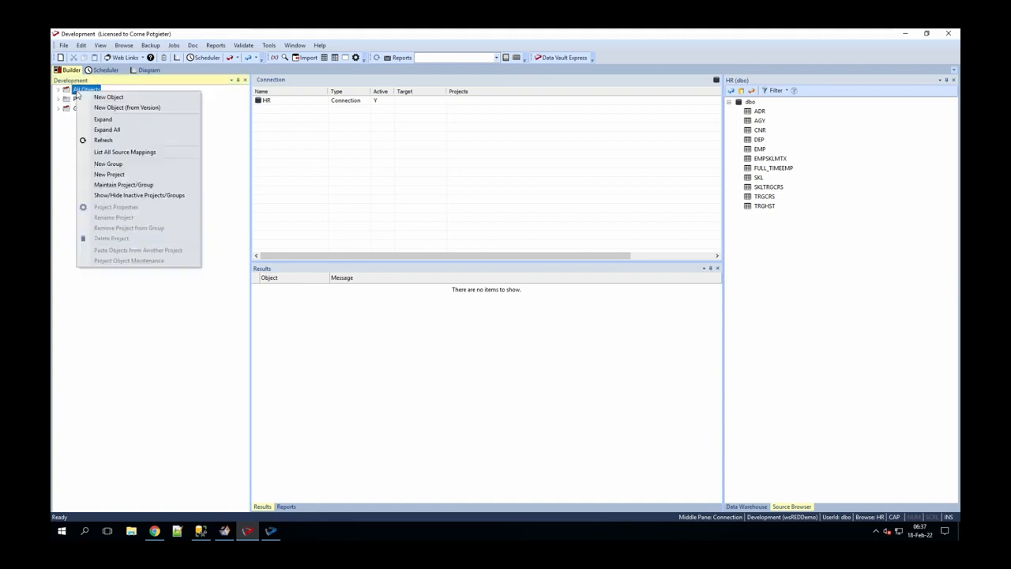
left_click(112, 139)
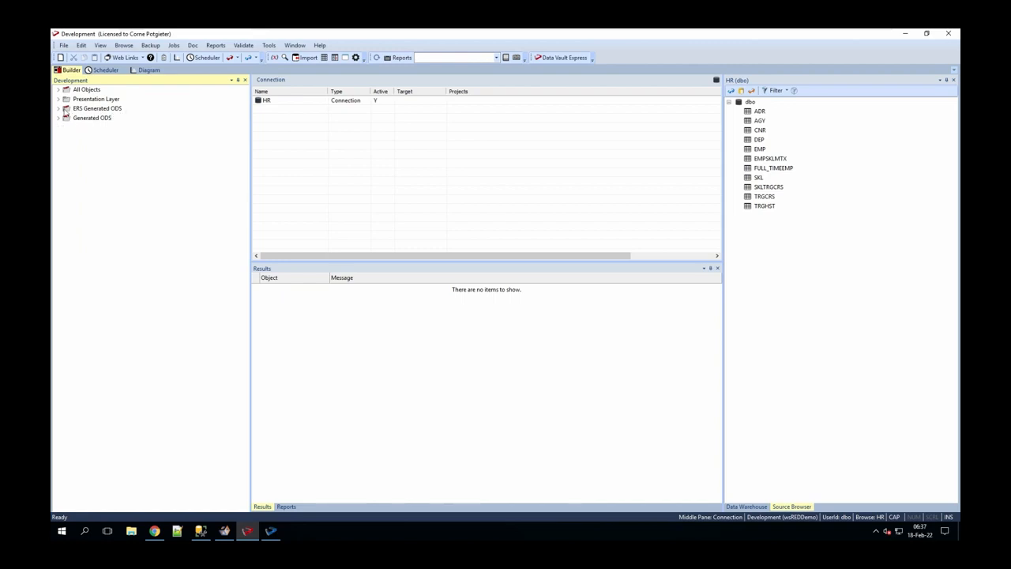
- Expand the ERS Generated ODS project to inspect its load tables, data stores and views
left_click(58, 109)
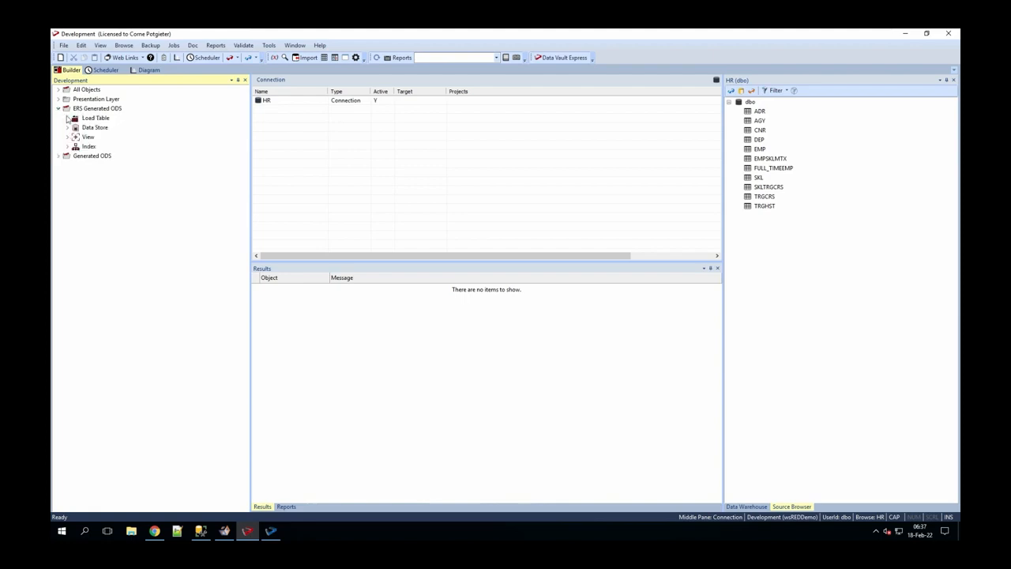
left_click(67, 118)
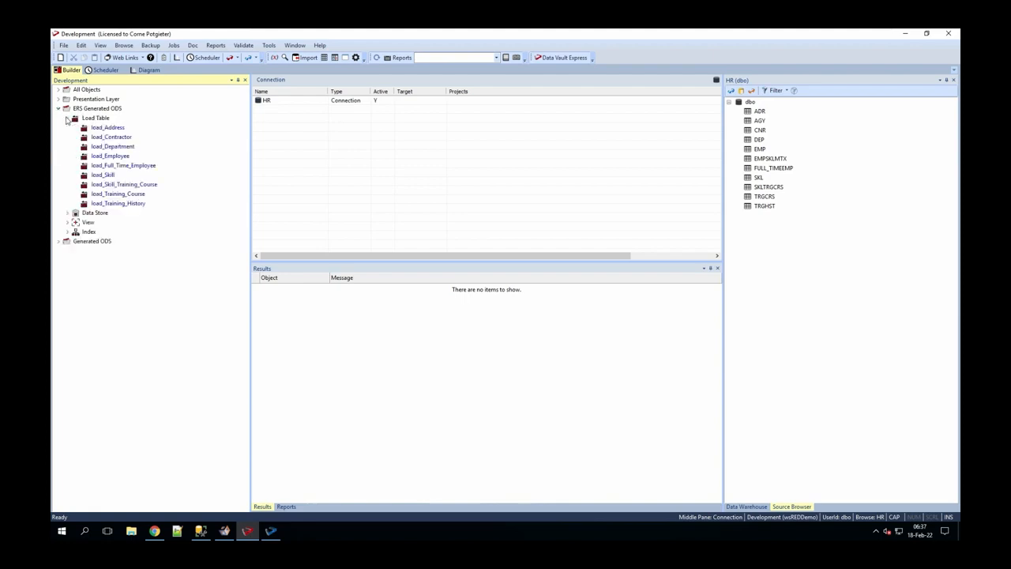
left_click(68, 213)
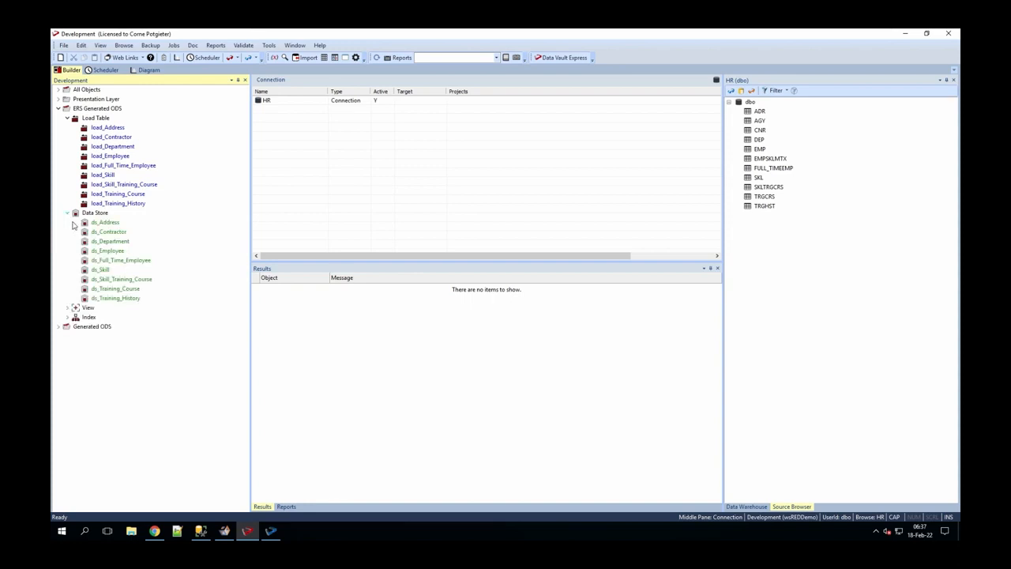
left_click(67, 307)
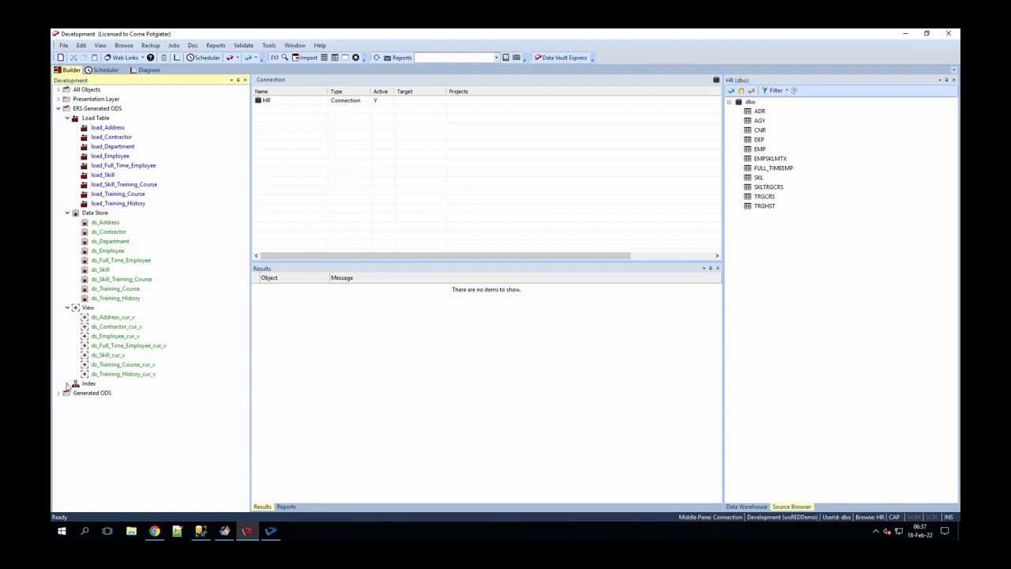
- Build a job from the ERS Generated ODS project, accepting the suggested job definition with frequency Hold and the proposed tasks
left_click(86, 109)
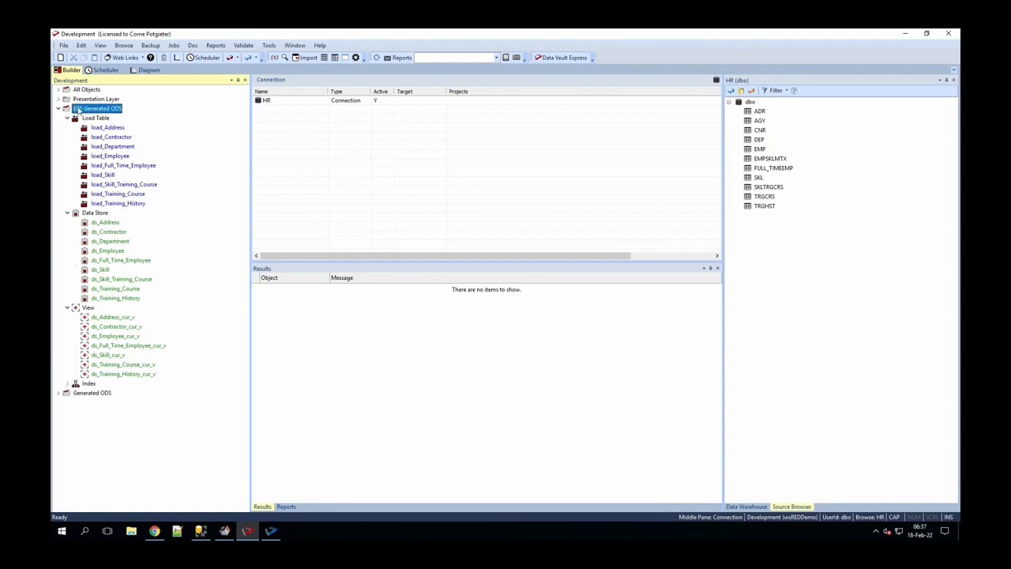
right_click(78, 107)
mouse_move(144, 301)
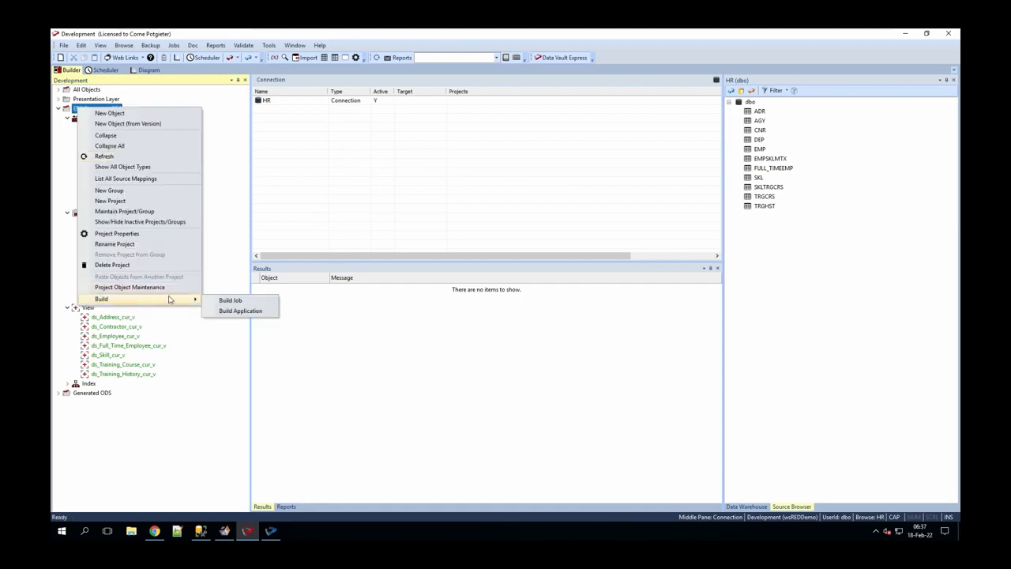
left_click(222, 303)
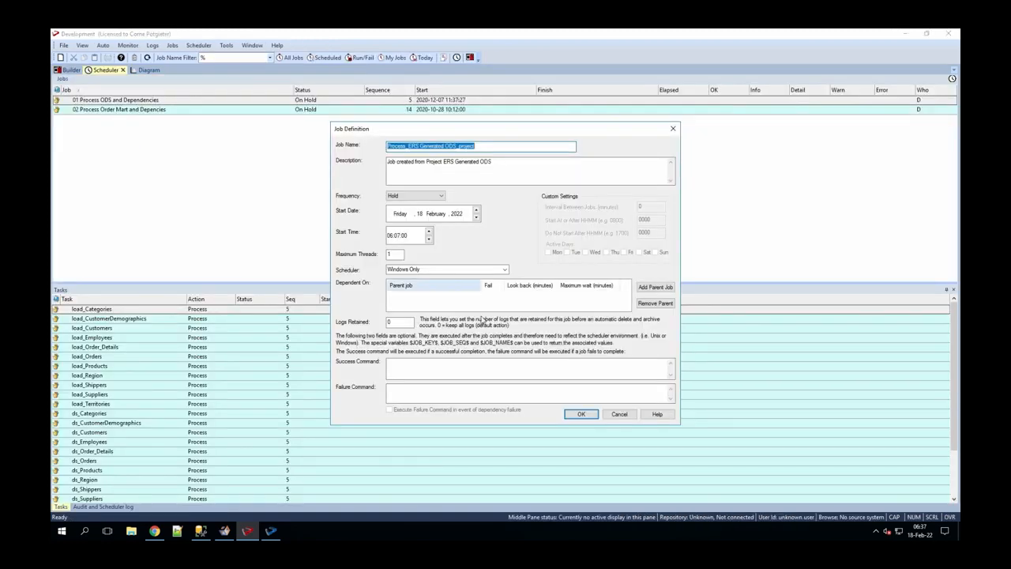
left_click(581, 415)
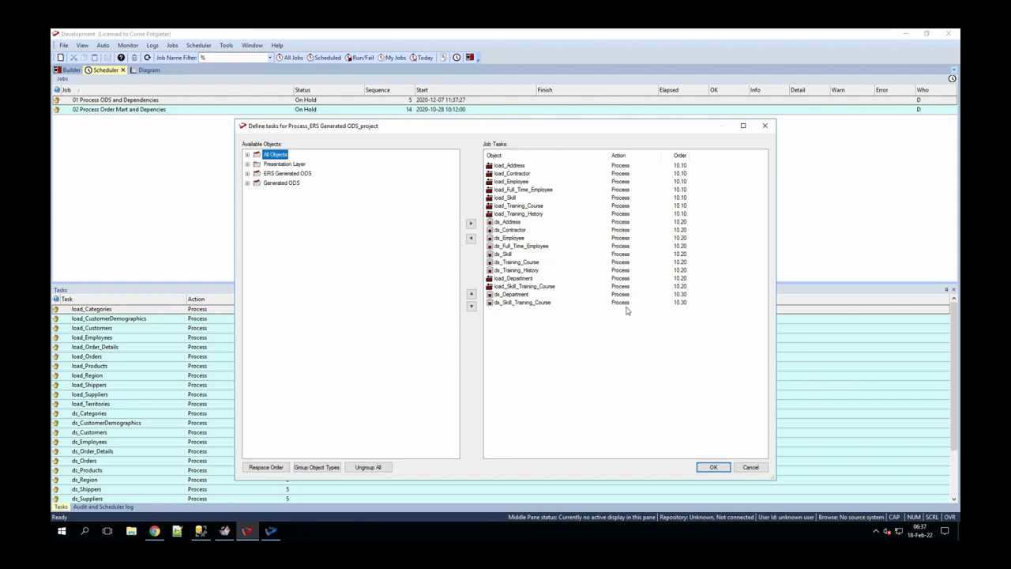
left_click(712, 470)
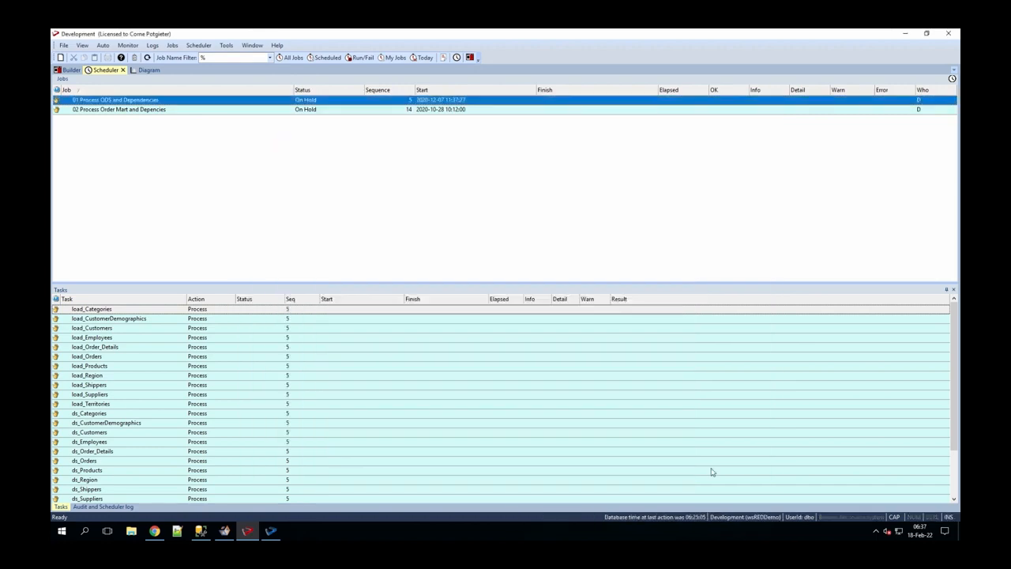
- List all scheduler jobs, start Process_ERS Generated ODS_project and refresh the job list
left_click(288, 58)
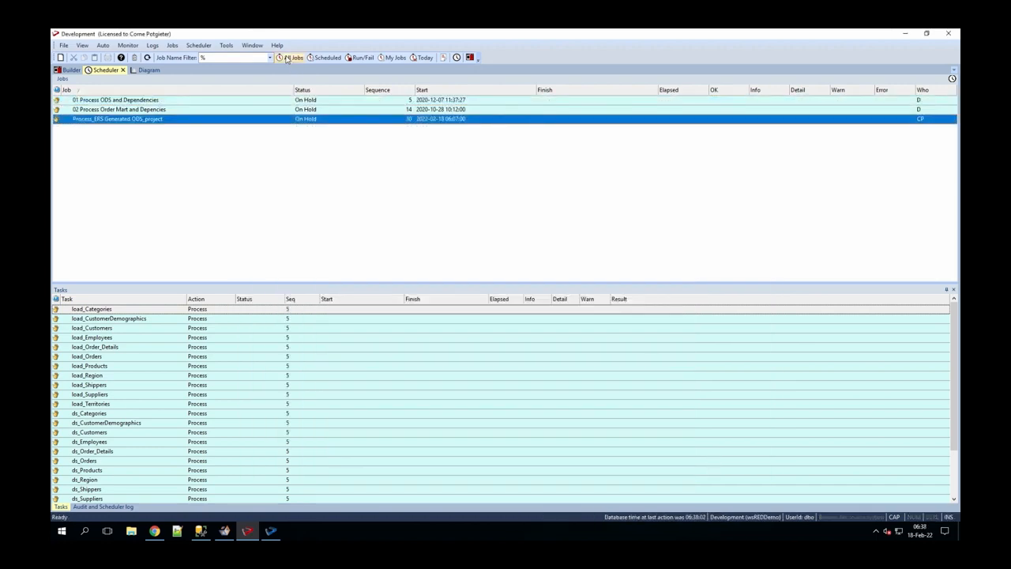
right_click(286, 118)
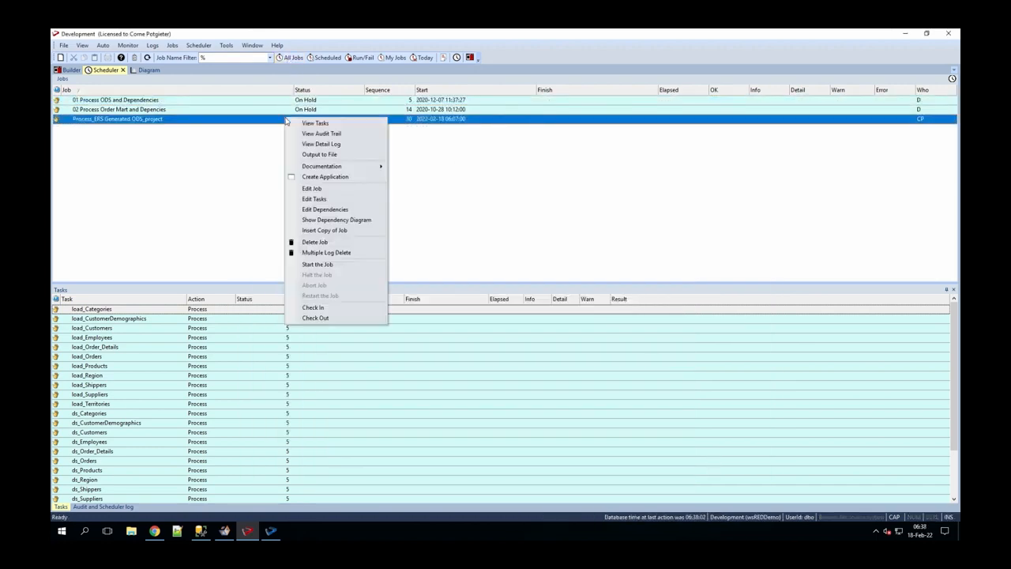
left_click(327, 264)
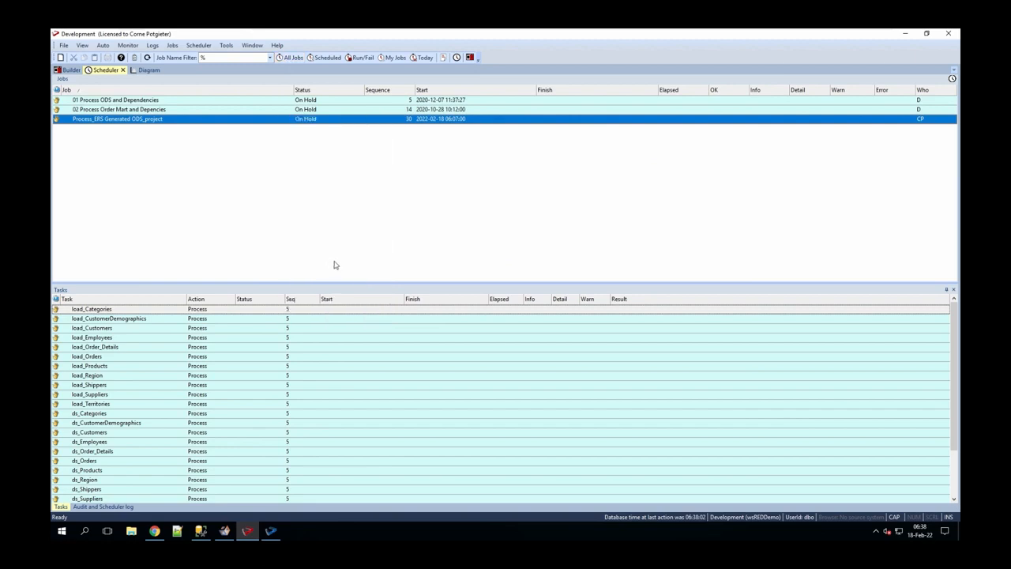
left_click(292, 59)
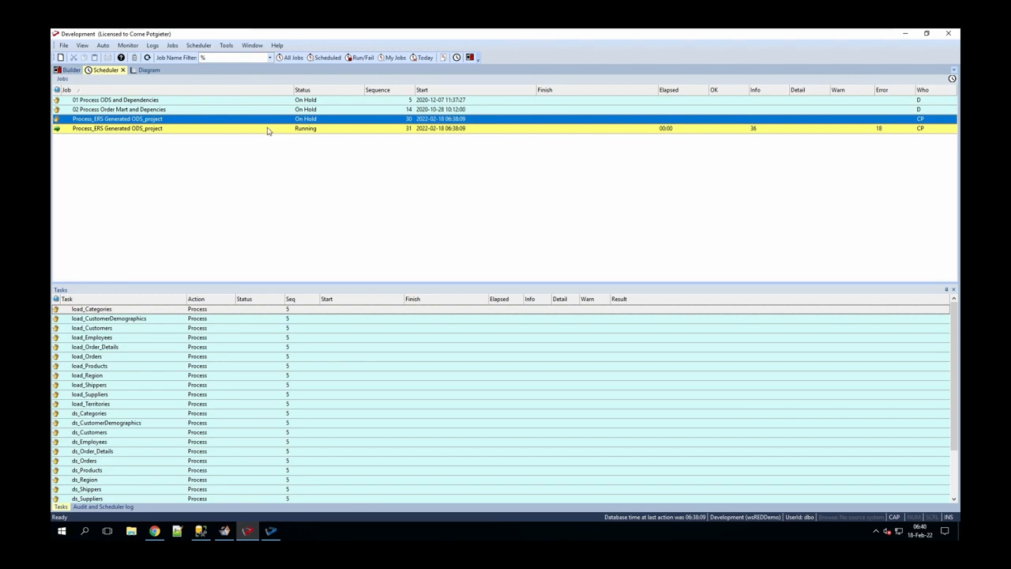
- Return to the Builder and generate the data warehouse documentation into the C:\WhereScape\Documentation folder
left_click(65, 72)
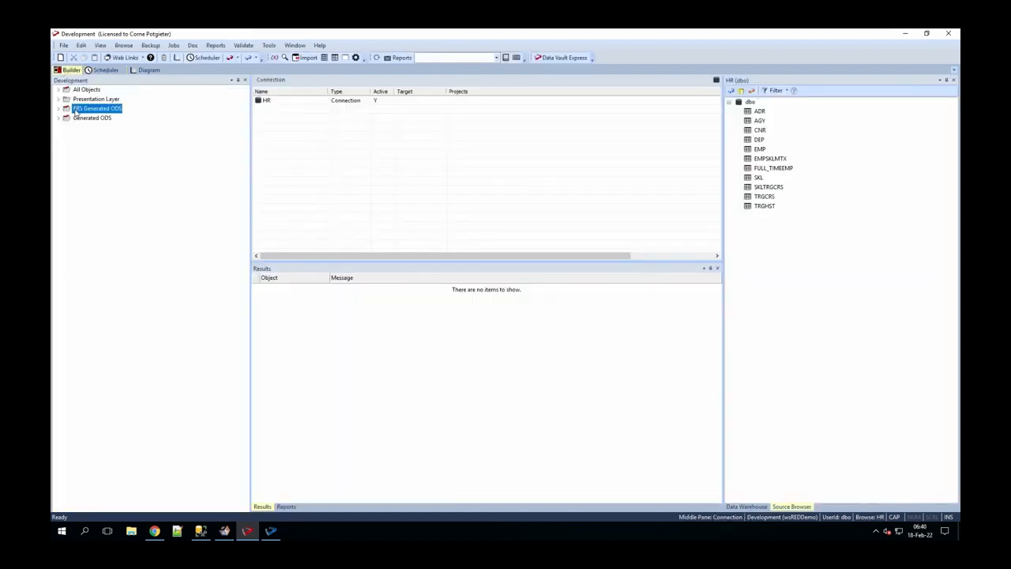
left_click(193, 45)
left_click(209, 59)
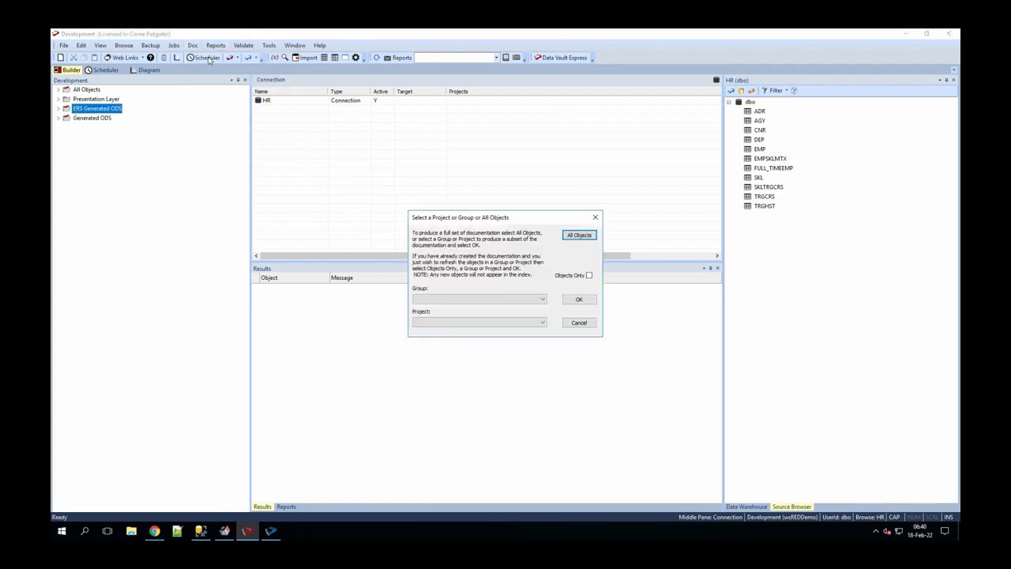
left_click(579, 300)
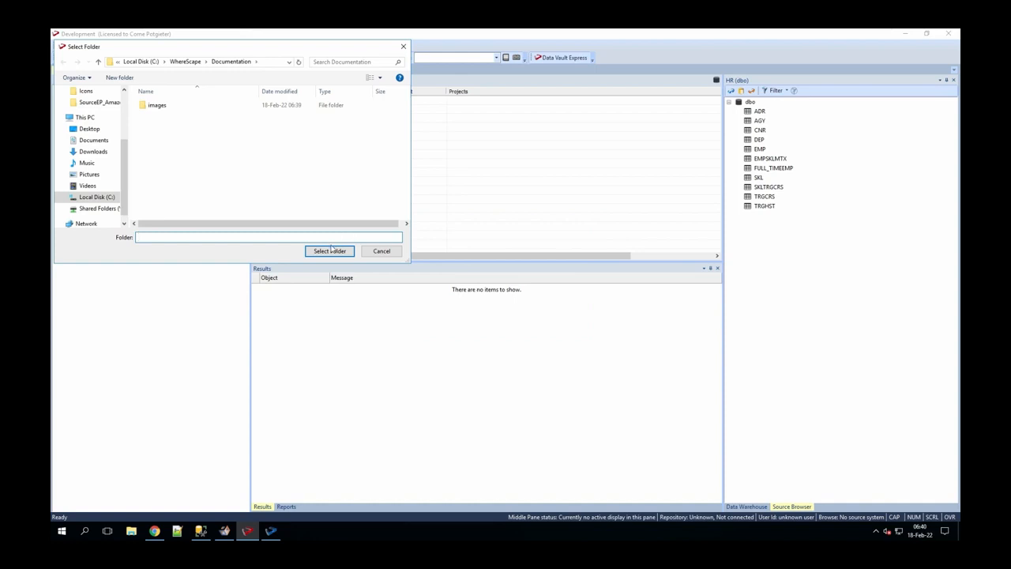
left_click(331, 250)
left_click(609, 191)
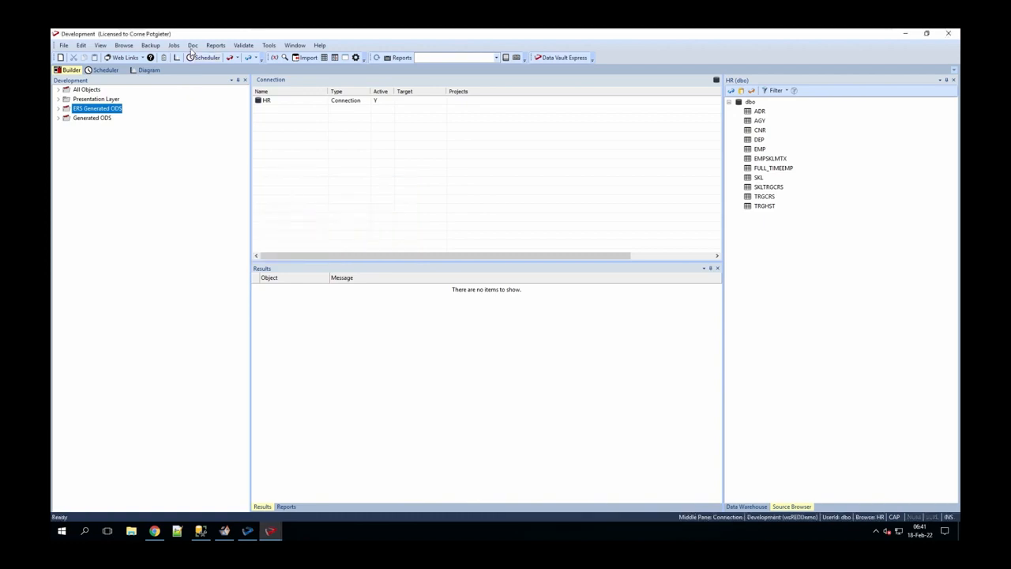
- Display the generated technical documentation and examine the ds_Employee data store page of the ERS Generated ODS project
left_click(192, 45)
left_click(209, 66)
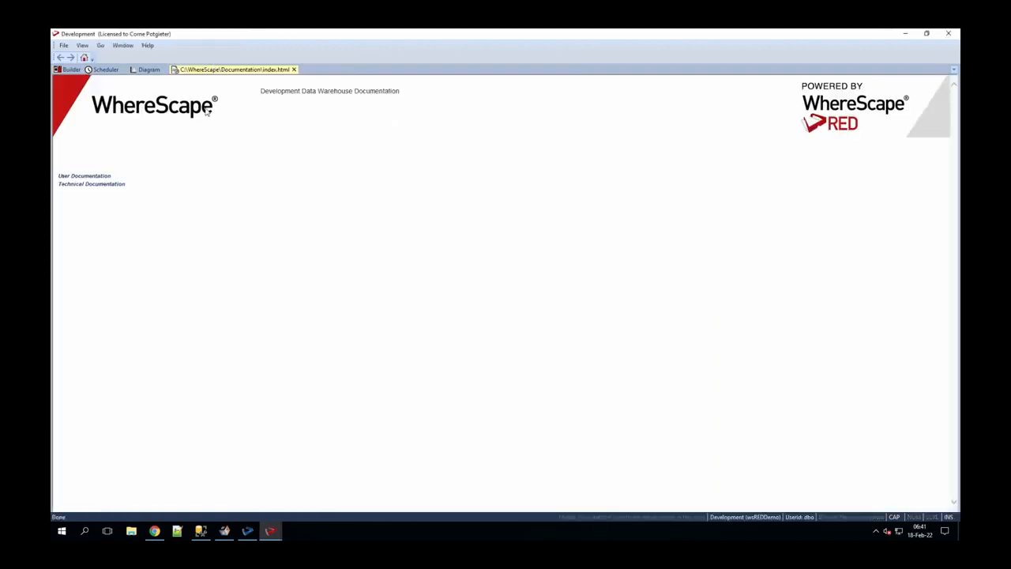
left_click(103, 187)
left_click(103, 188)
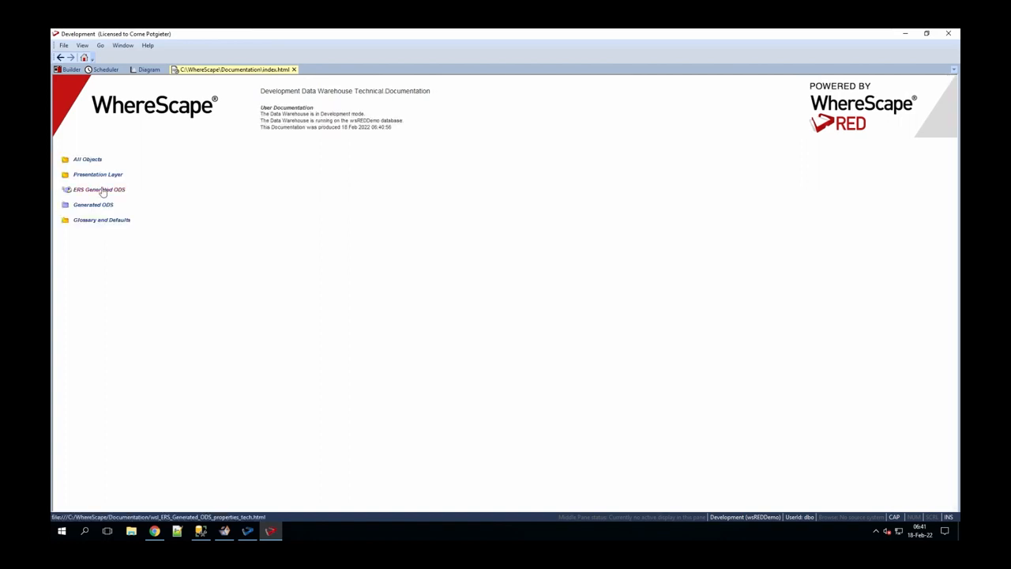
left_click(99, 205)
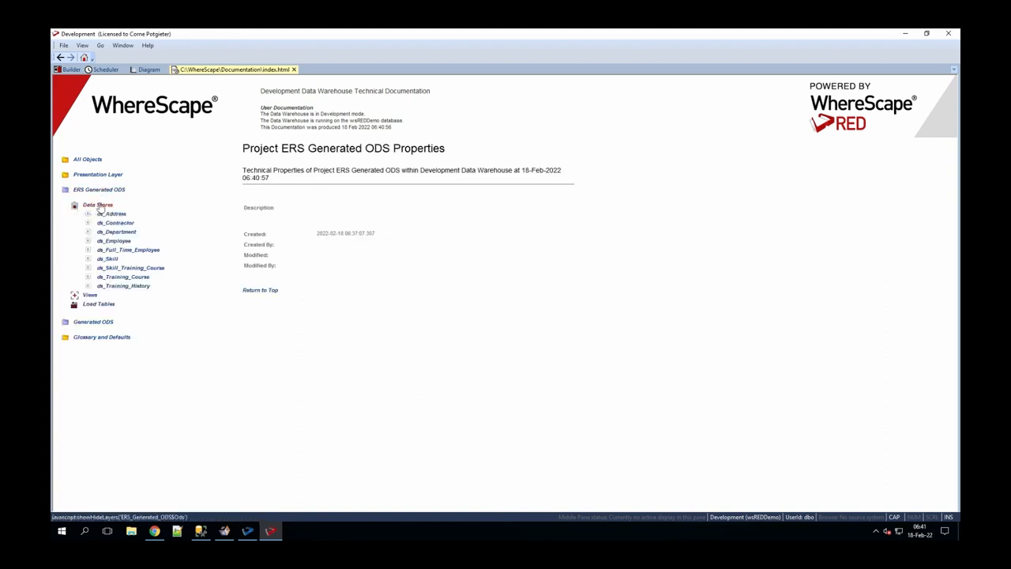
left_click(115, 241)
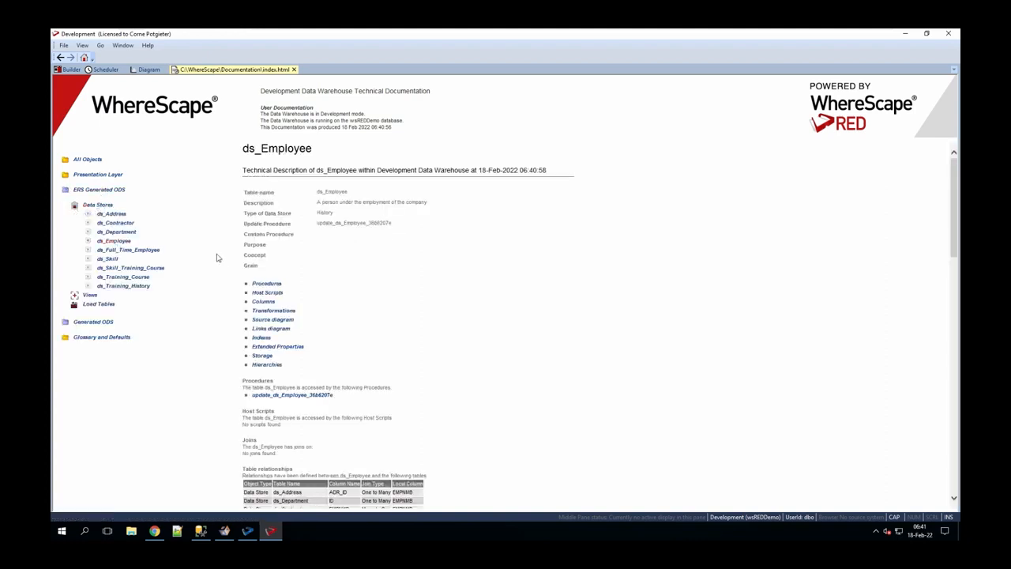
scroll(289, 299, "down", 10)
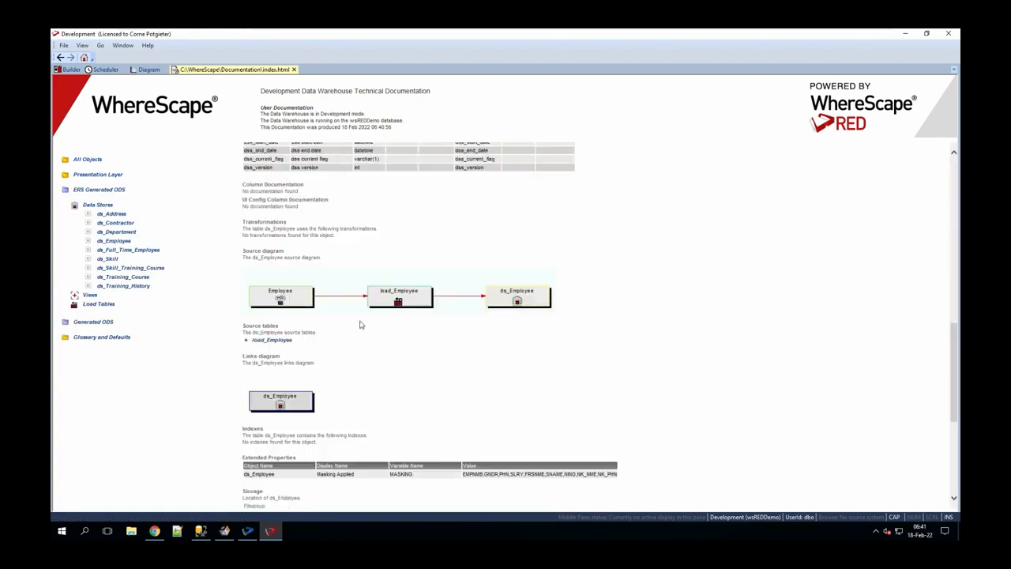
scroll(410, 308, "up", 5)
scroll(286, 254, "up", 5)
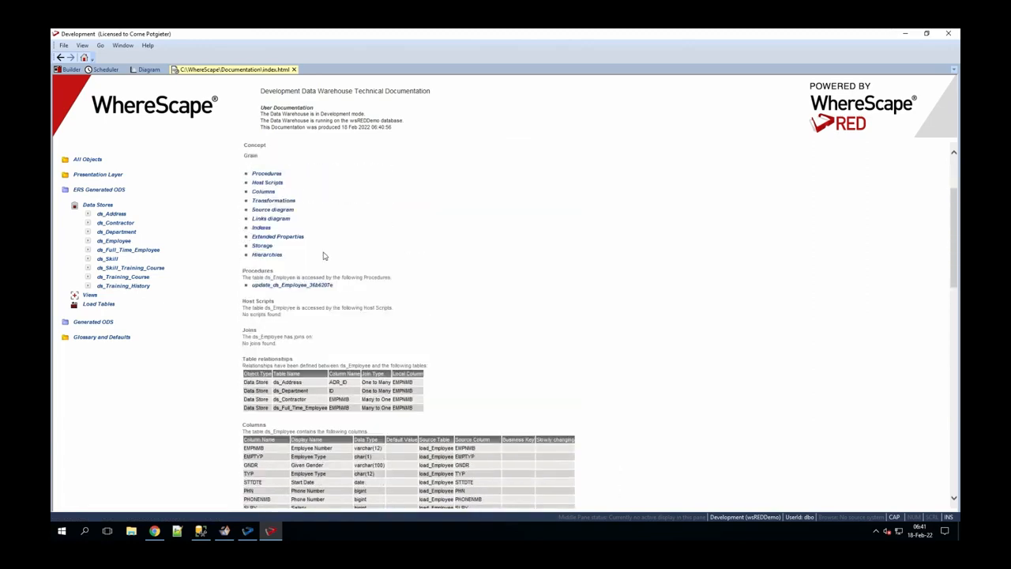
- Examine the documented code of the ds_Employee update procedure, continuing past the script errors
left_click(272, 286)
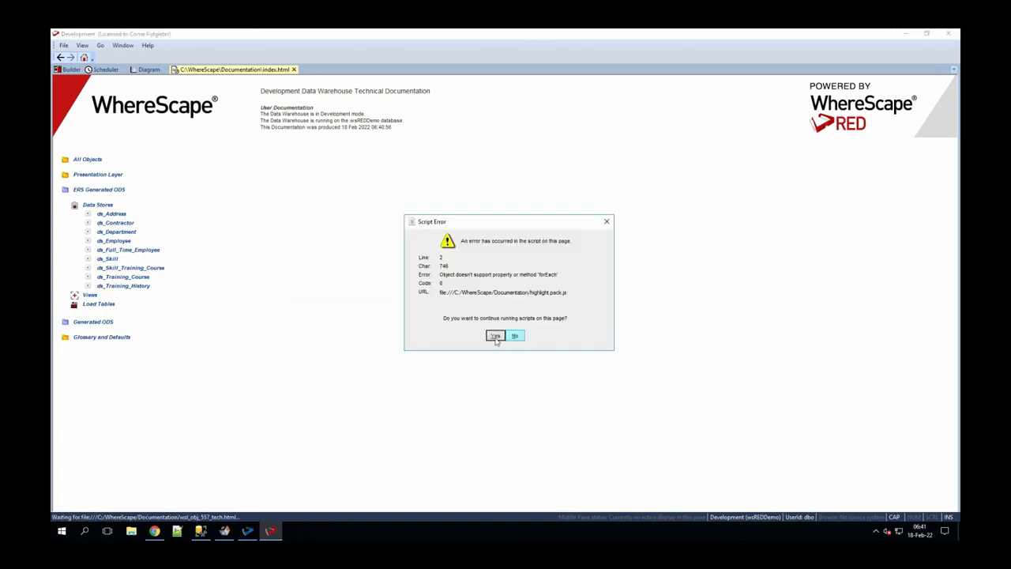
left_click(494, 336)
left_click(495, 336)
scroll(453, 223, "down", 5)
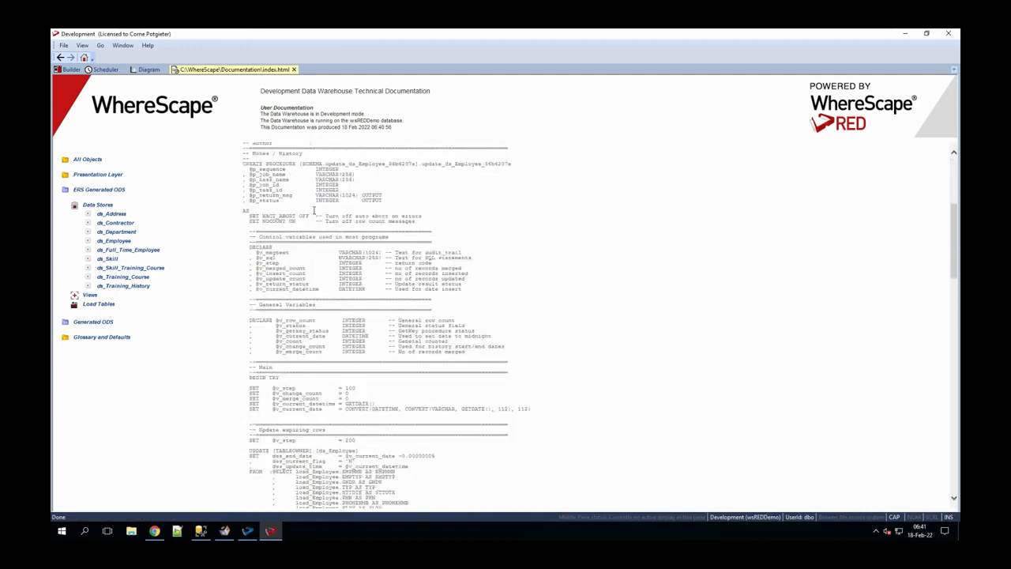
scroll(316, 213, "down", 6)
scroll(324, 225, "down", 10)
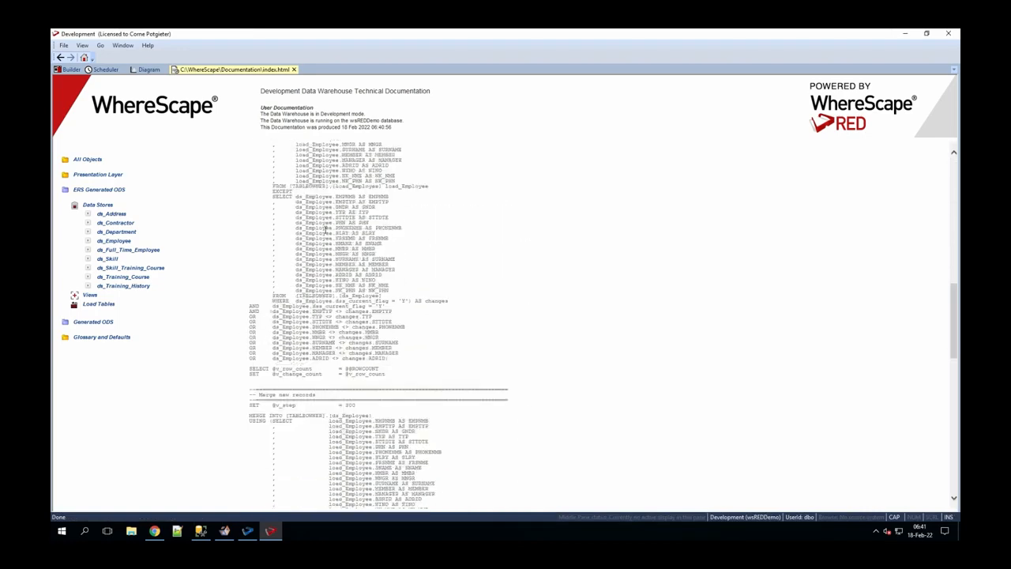
scroll(330, 224, "down", 8)
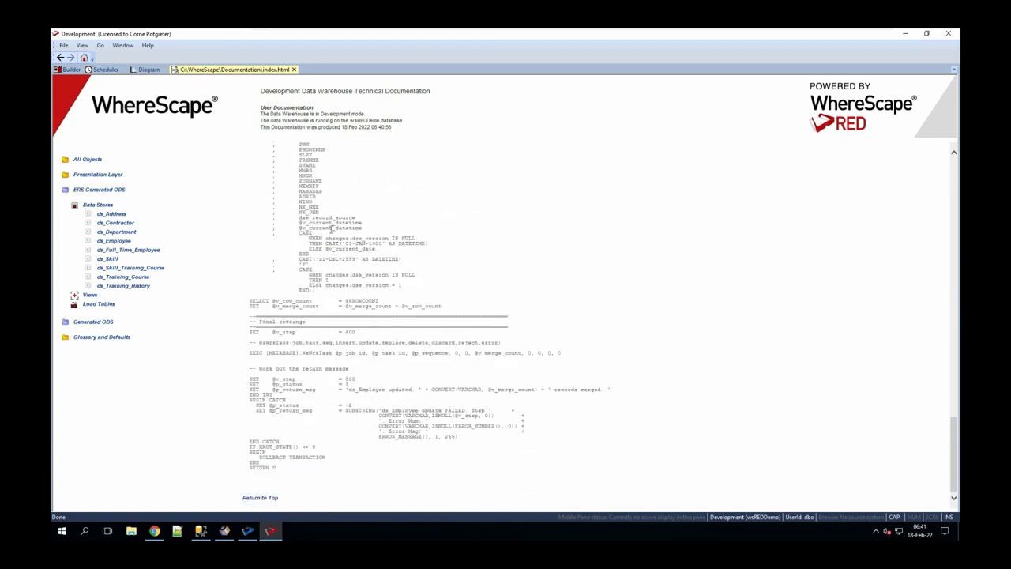
scroll(330, 225, "up", 20)
scroll(331, 229, "up", 5)
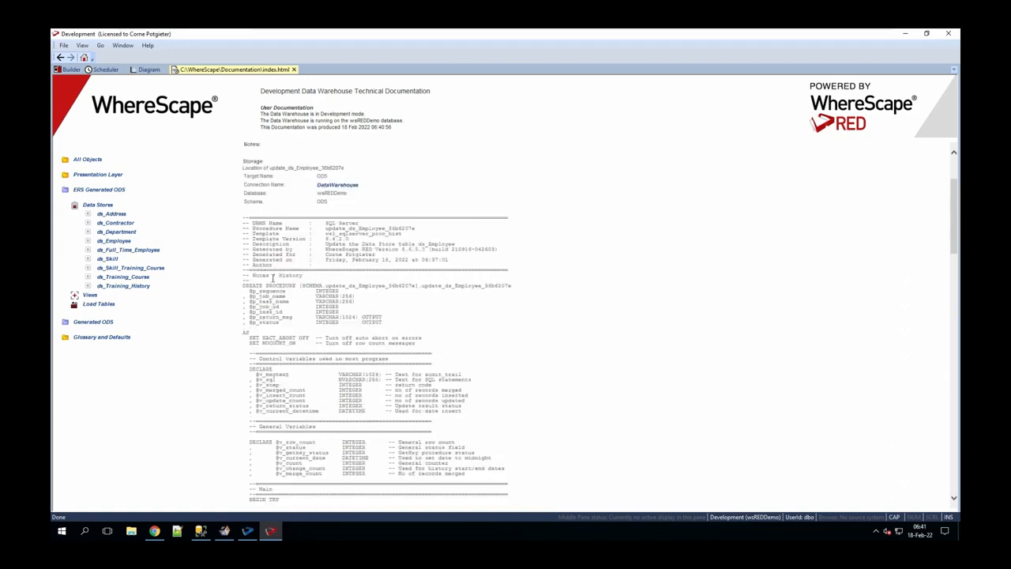
- Derive the override create DDL for the ds_Employee data store, review its column masking statements and discard the changes
left_click(70, 70)
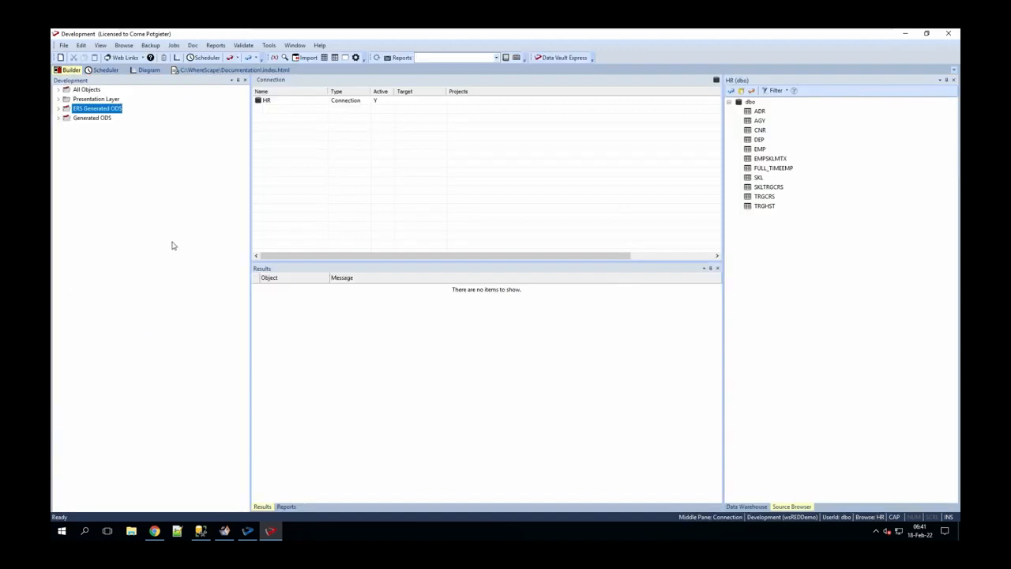
left_click(59, 110)
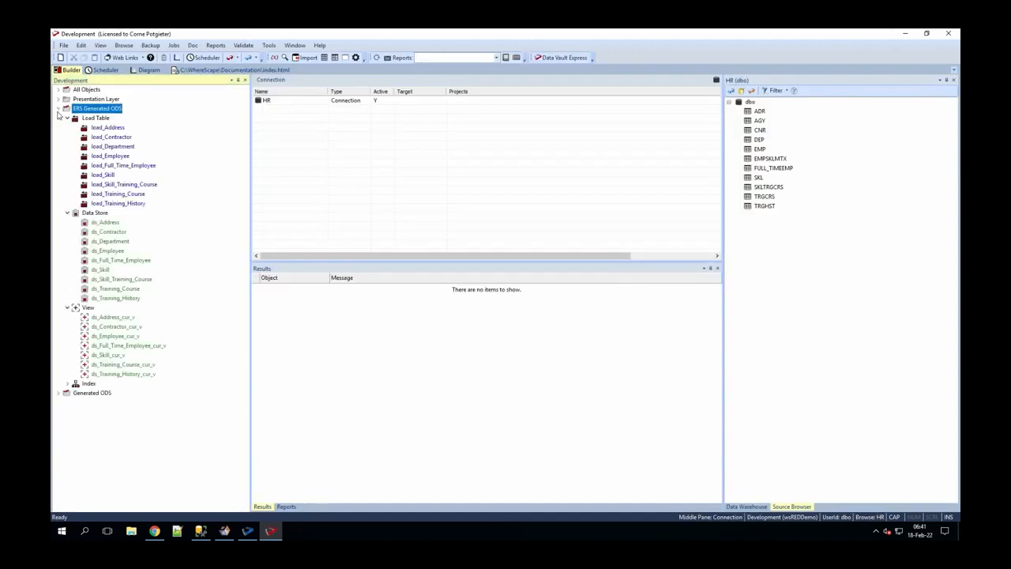
double_click(113, 251)
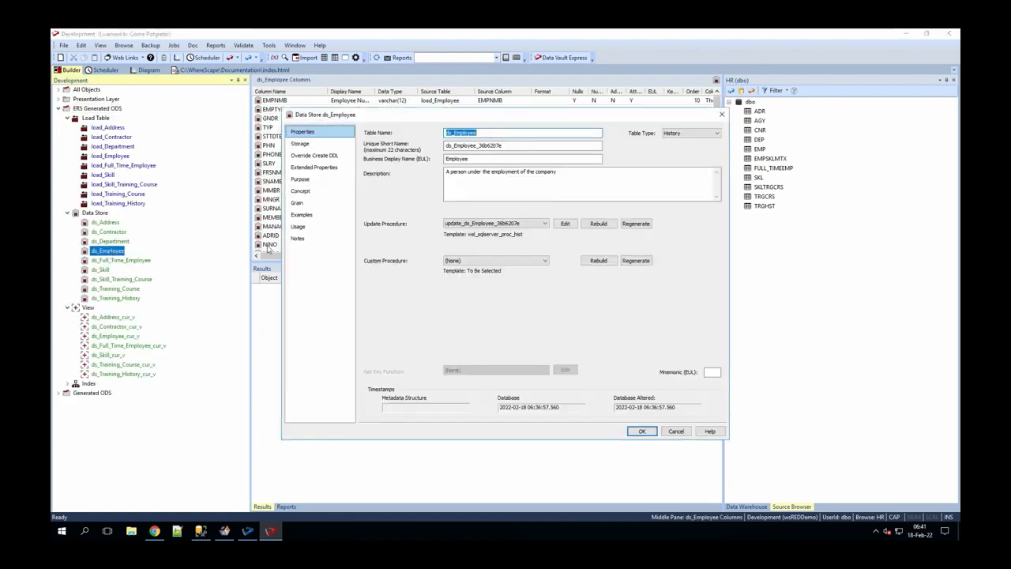
left_click(319, 156)
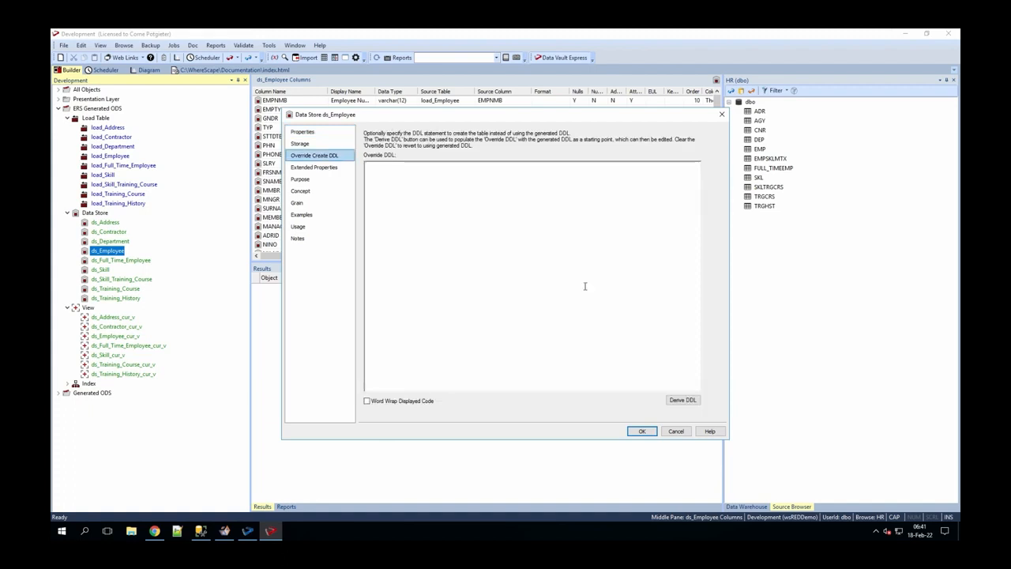
left_click(683, 401)
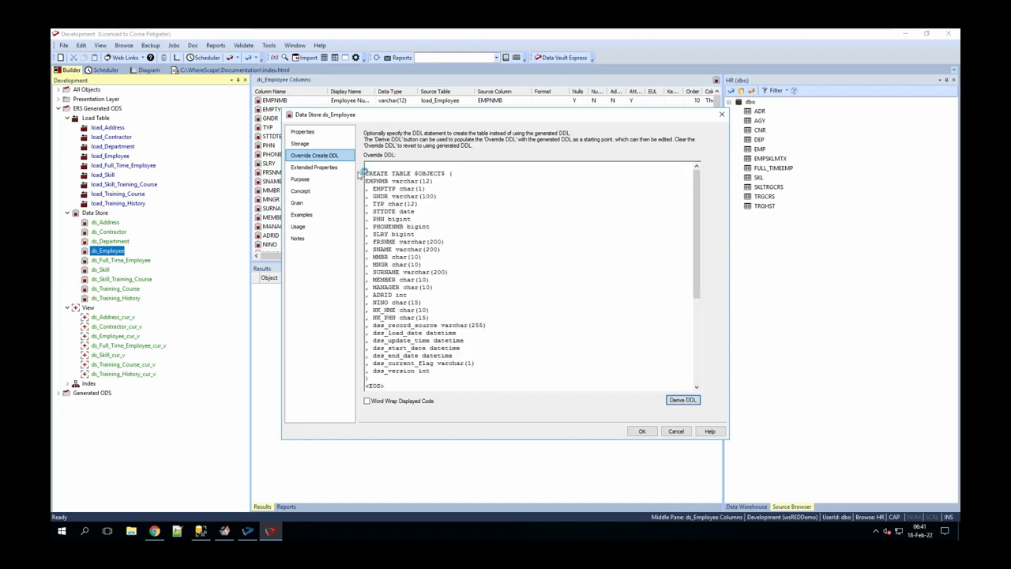
type("ALTER TABLE $OBJECT$ \tALTER COLUMN EMPNMB varchar(12) MASKED WITH (FUNCTION = 'default()')<EOS> ALTER TABLE $OBJECT$ \tALTER COLUMN GNDR varchar(100) MASKED WITH (FUNCTION = 'default()')<EOS> ALTER TABLE $OBJECT$ \tALTER COLUMN PHN bigint MASKED WITH (FUNCTION = 'default()')<EOS> ALTER TABLE $OBJECT$ \tALTER COLUMN SLRY bigint MASKED WITH (FUNCTION = 'default()')<EOS> ALTER TABLE $OBJECT$ \tALTER COLUMN FRSNME varchar(200) MASKED WITH (FUNCTION = 'default()')<EOS> ALTER TABLE $OBJECT$ \tALTER COLUMN SNAME varchar(200) MASKED WITH (FUNCTION = 'default()')<EOS> ALTER TABLE $OBJECT$ \tALTER COLUMN NINO char(15) MASKED WITH (FUNCTION = 'default()')<EOS> ALTER TABLE $OBJECT$ \tALTER COLUMN NK_NME char(10) MASKED WITH (FUNCTION = 'default()')<EOS> ALTER TABLE $OBJECT$ \tALTER COLUMN NK_PHN char(15) MASKED WITH (FUNCTION = 'default()')<EOS>")
scroll(587, 305, "down", 5)
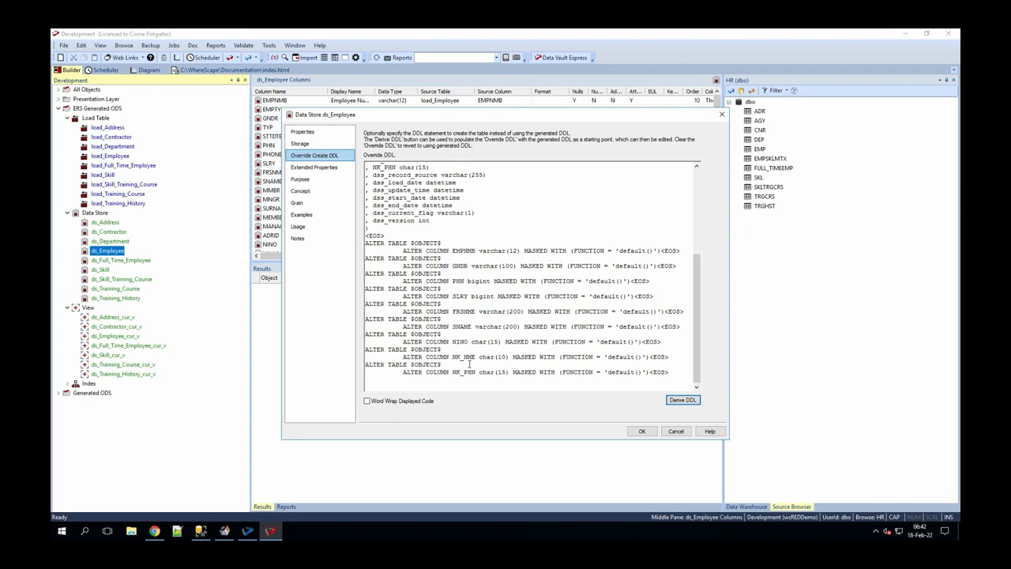
left_click(678, 431)
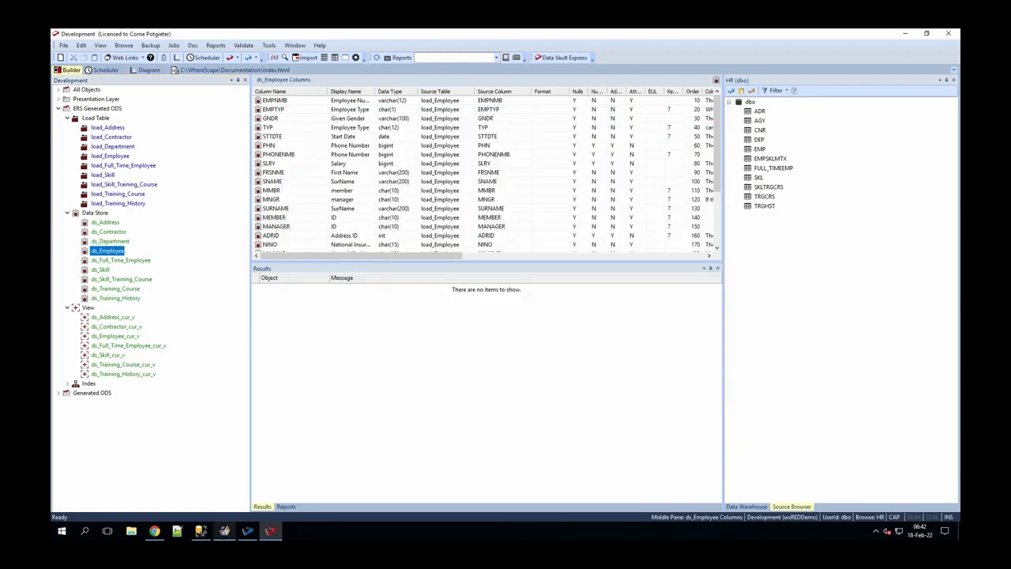
- Switch to WhereScape 3D and display the diagram of the HR 220218 source model
left_click(224, 529)
scroll(138, 223, "up", 5)
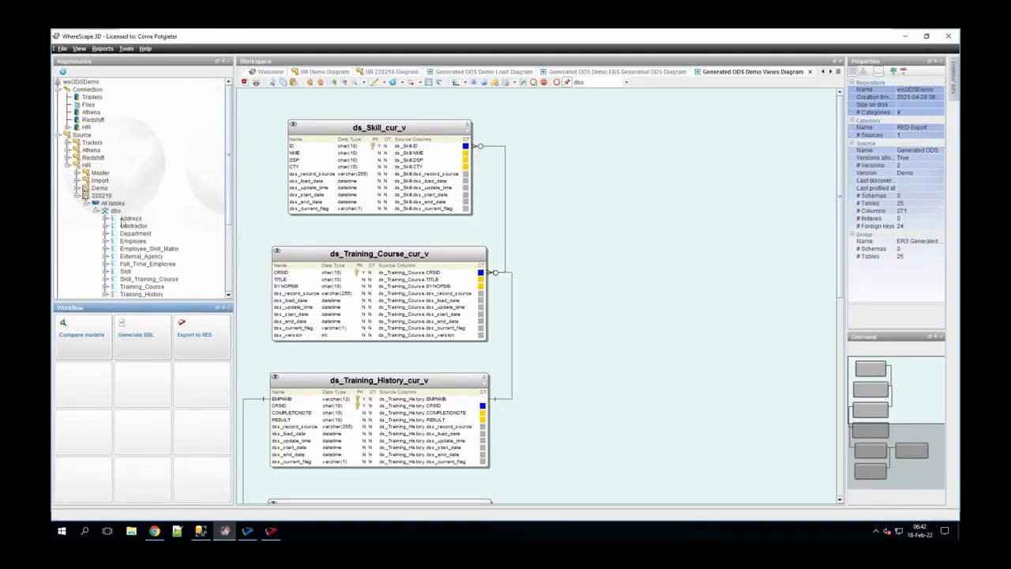
left_click(77, 196)
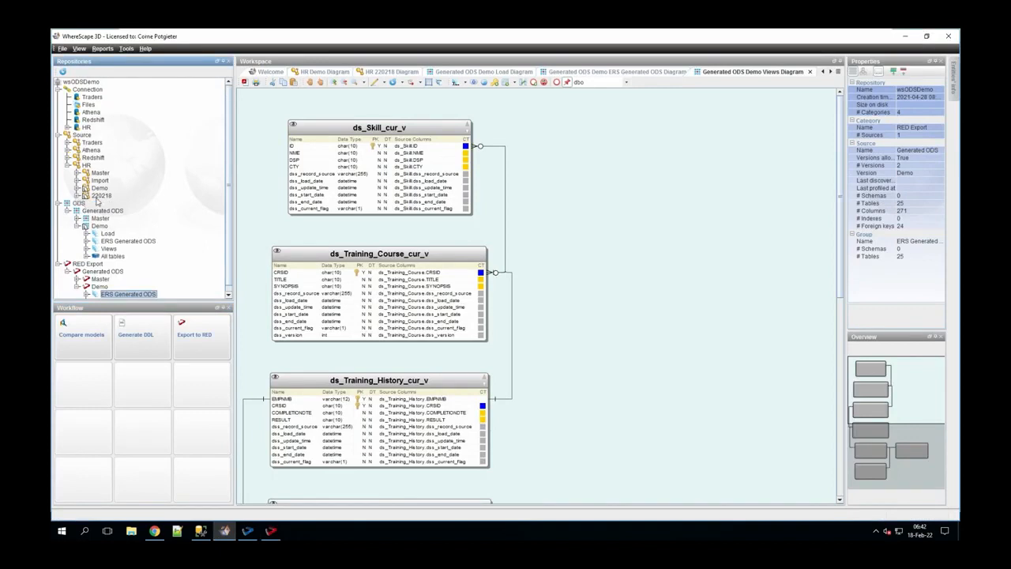
left_click(372, 73)
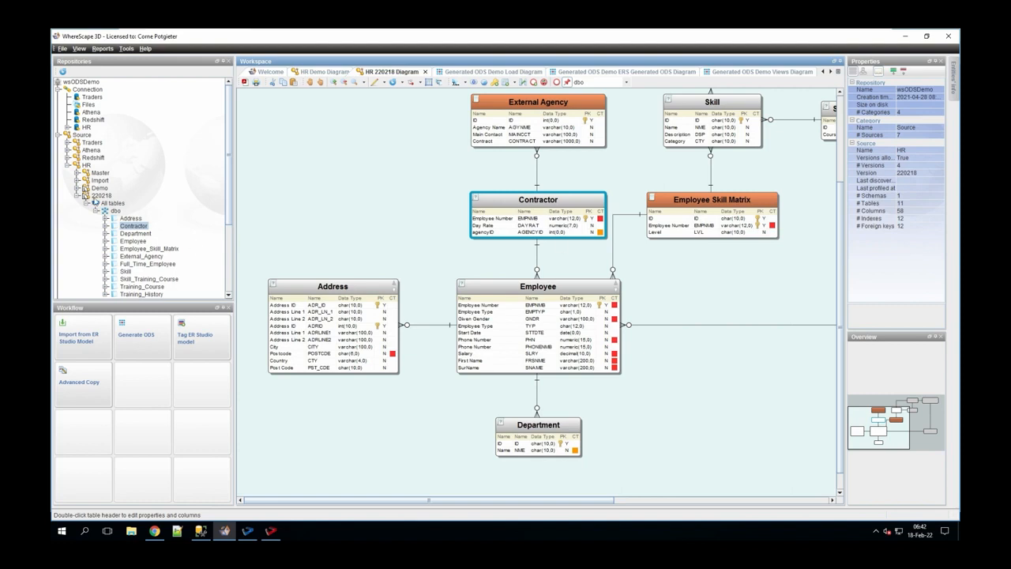
- Set up a Generate ODS run from HR 220218 into Generated ODS as version 220218_secure, keeping the 3NF to ODS, Security and Housekeeping conversions
left_click(100, 195)
left_click(136, 328)
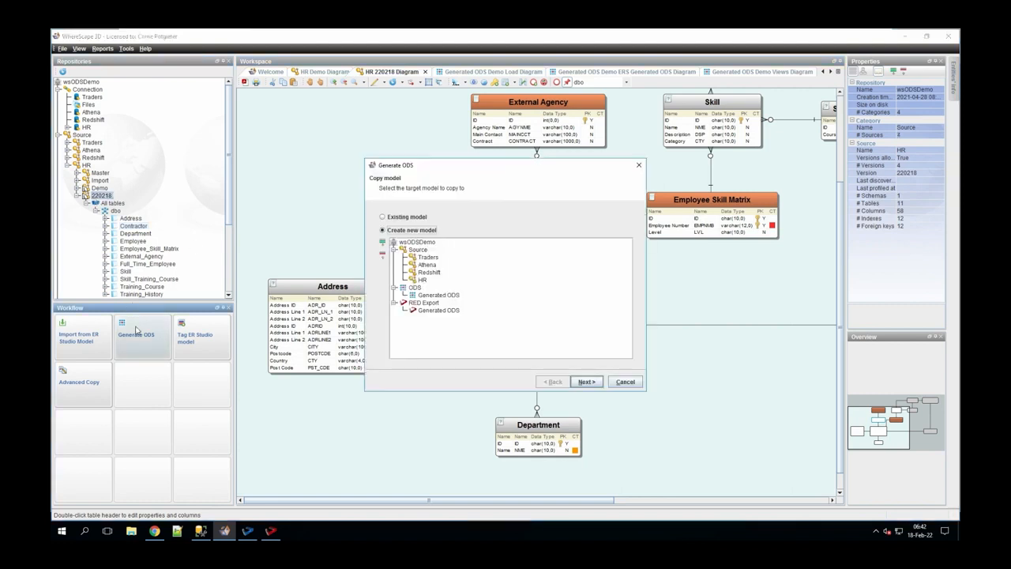
left_click(428, 295)
left_click(590, 383)
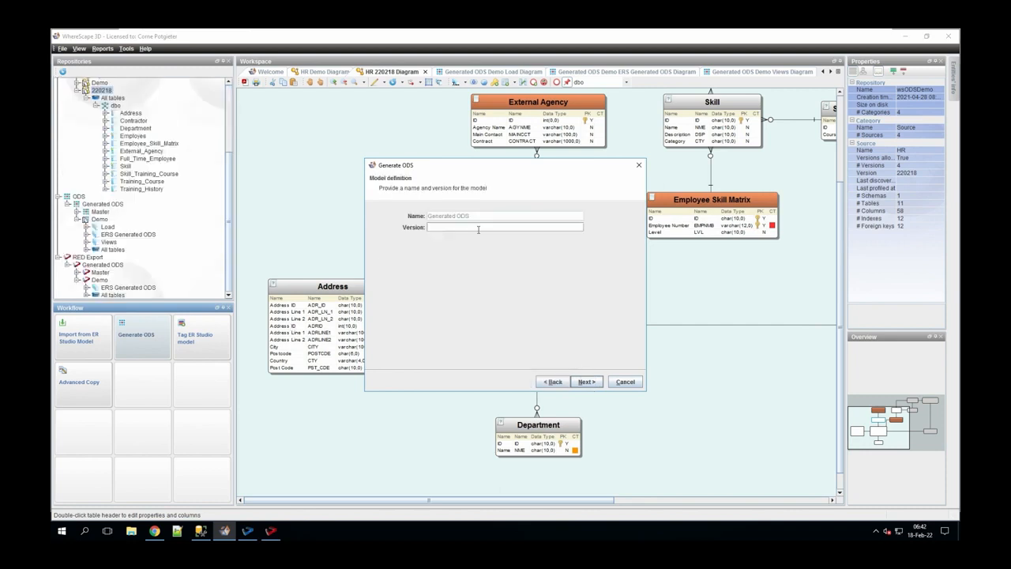
type("220218_secure")
key("Return")
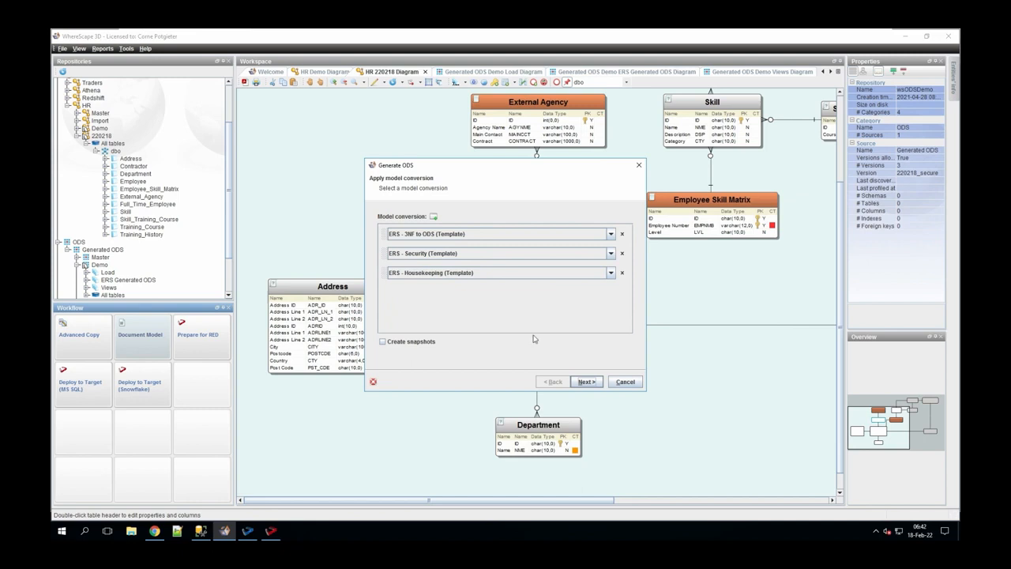
left_click(585, 382)
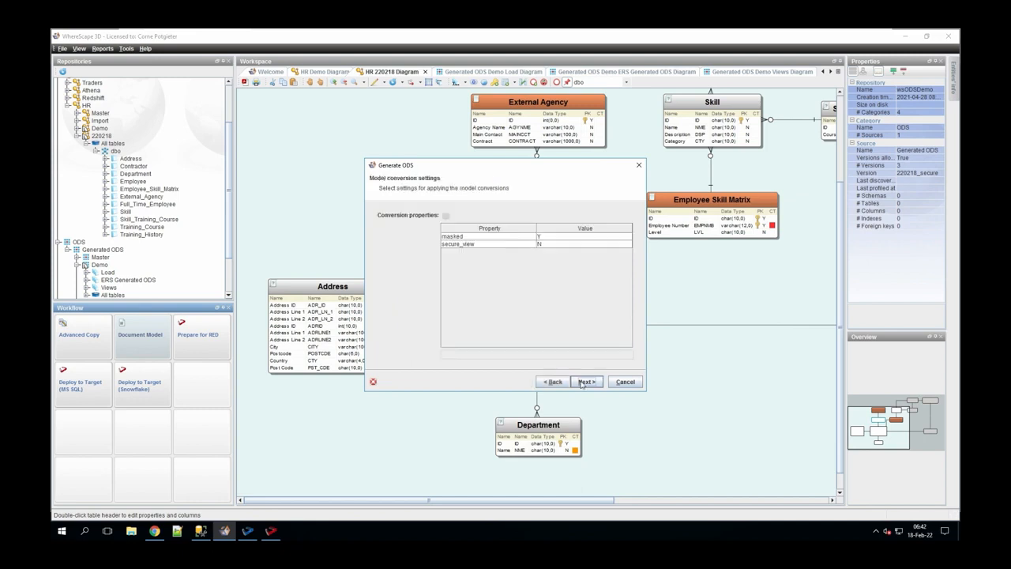
- Set the masked conversion property to N for the ODS generation
double_click(541, 237)
type("n")
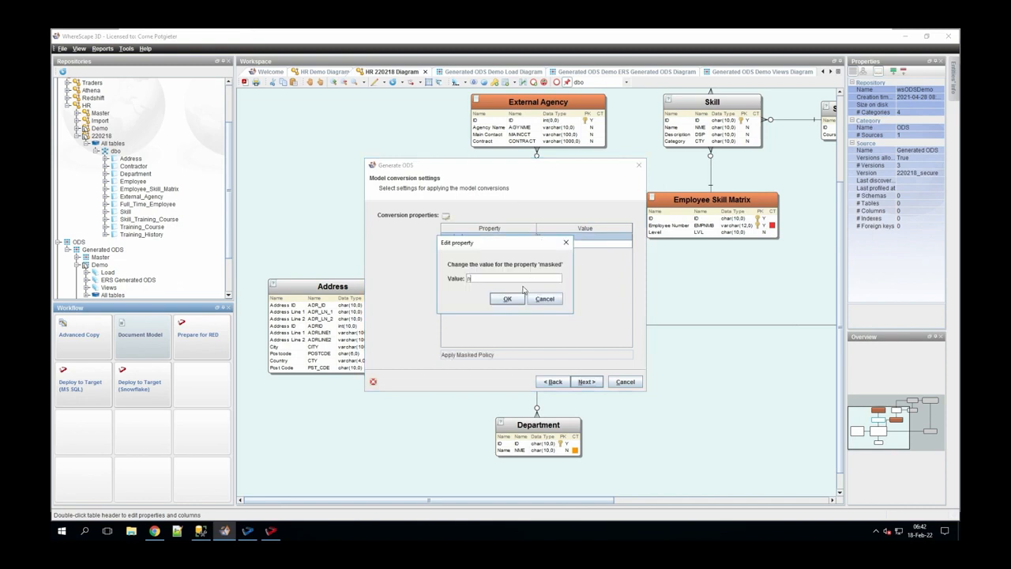
key("BackSpace")
type("N")
left_click(513, 302)
- Set the secure_view conversion property to Y and generate the ODS model without displaying its diagram
left_click(578, 250)
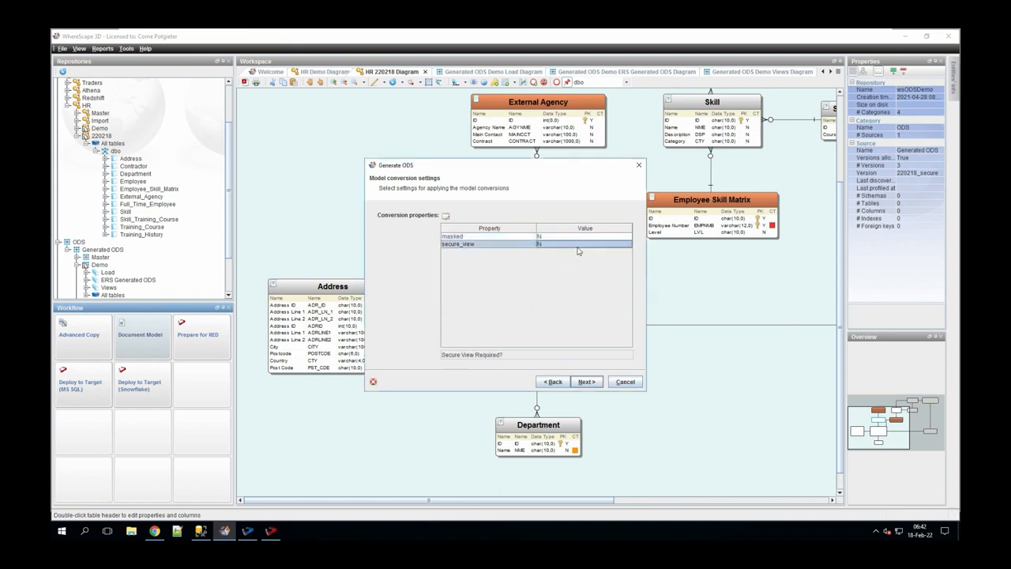
double_click(577, 250)
key("BackSpace")
type("Y")
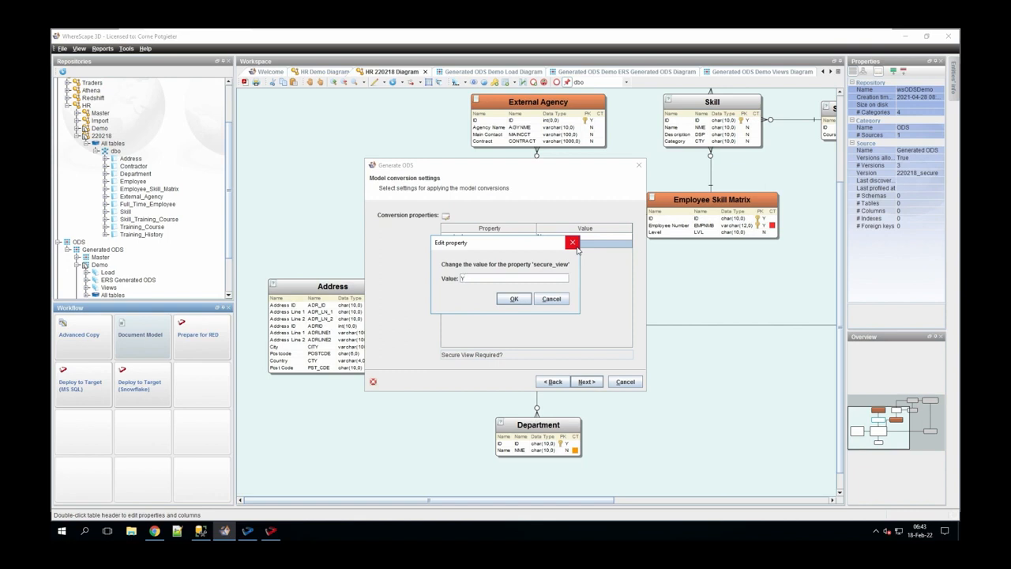
left_click(513, 298)
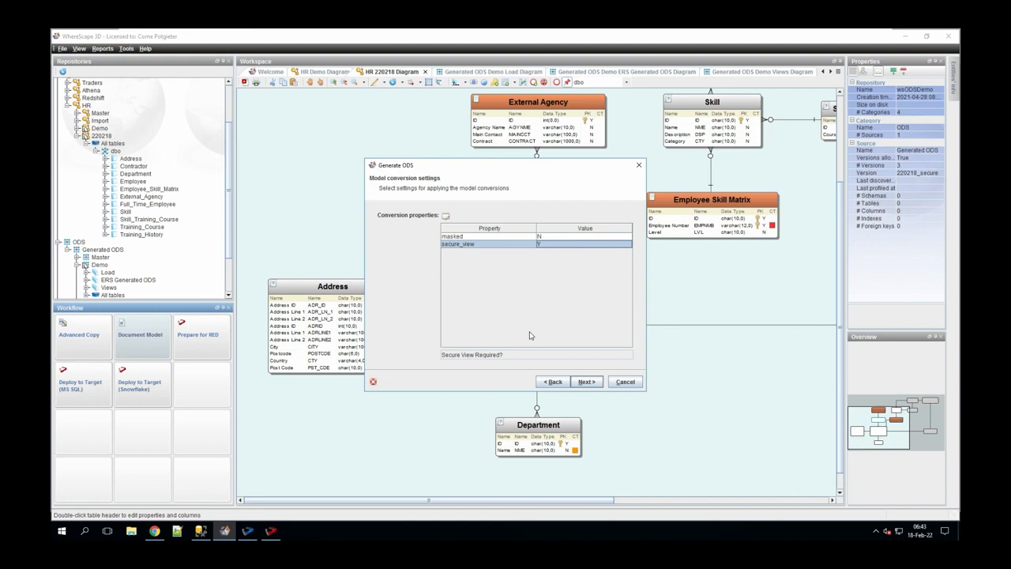
left_click(599, 382)
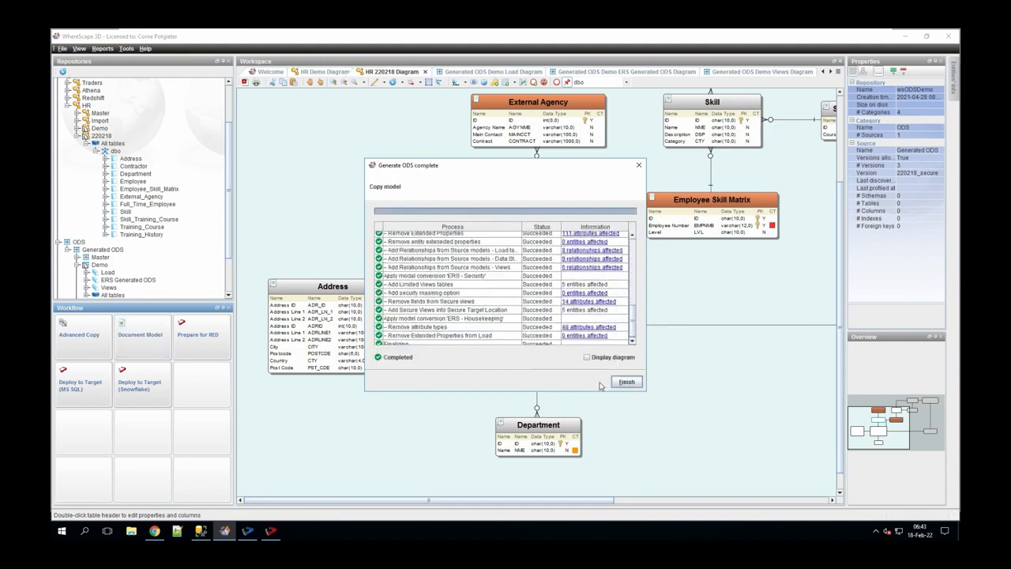
left_click(625, 381)
- Examine the secure tables in the dbo schema of the 220218_secure ODS version, and collapse its table list
scroll(135, 254, "down", 1)
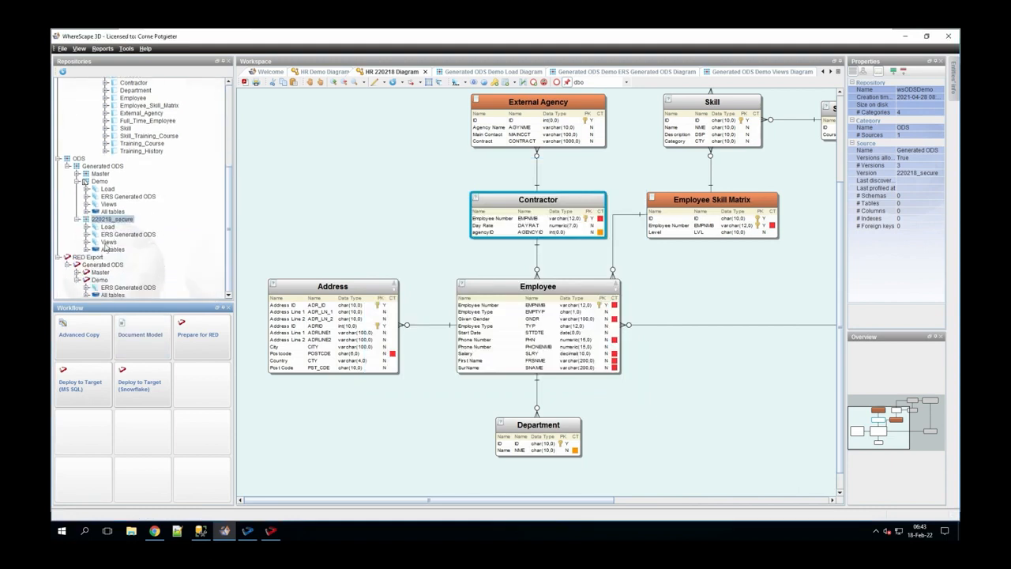
right_click(105, 245)
left_click(88, 249)
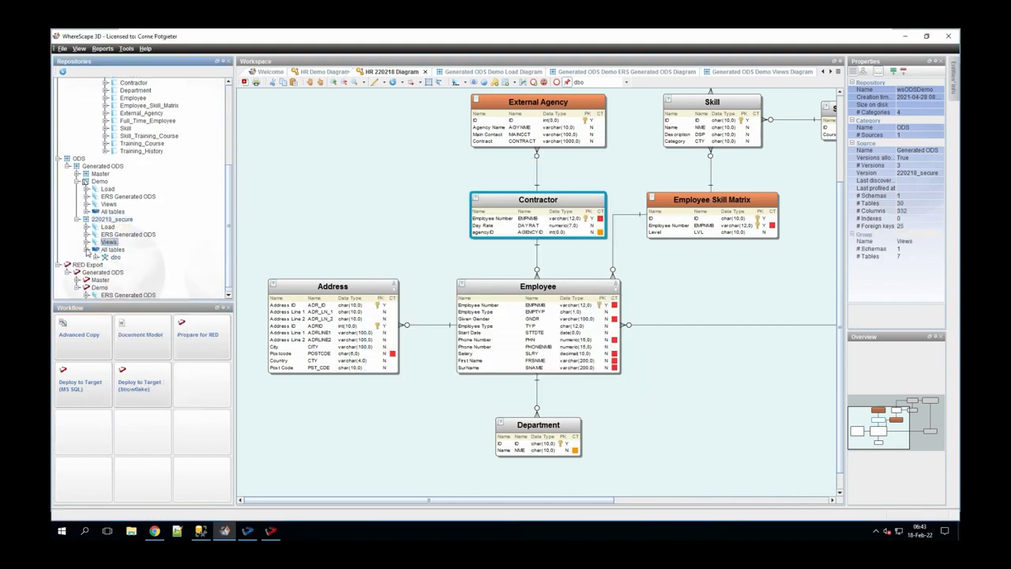
left_click(96, 258)
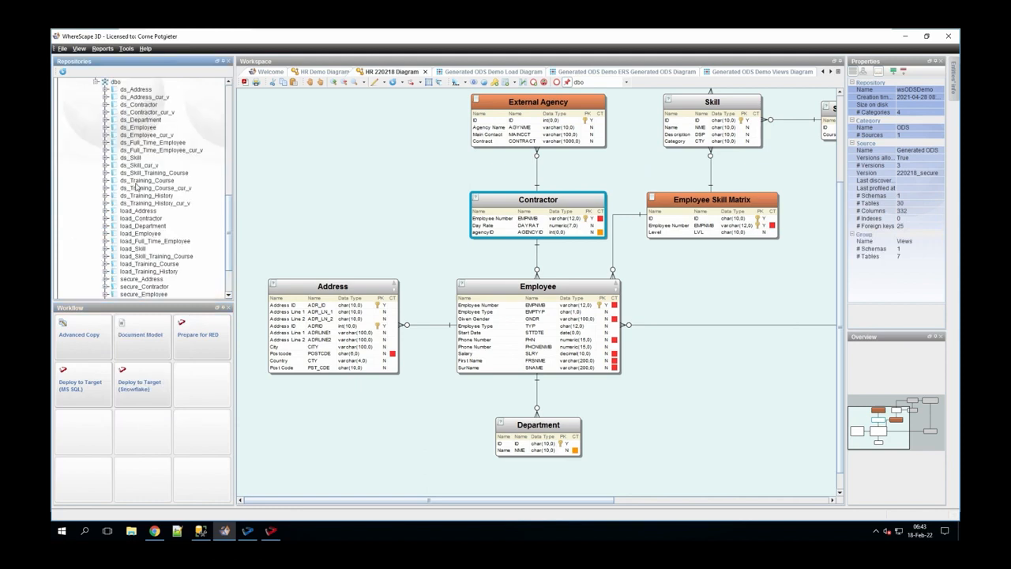
scroll(136, 187, "down", 3)
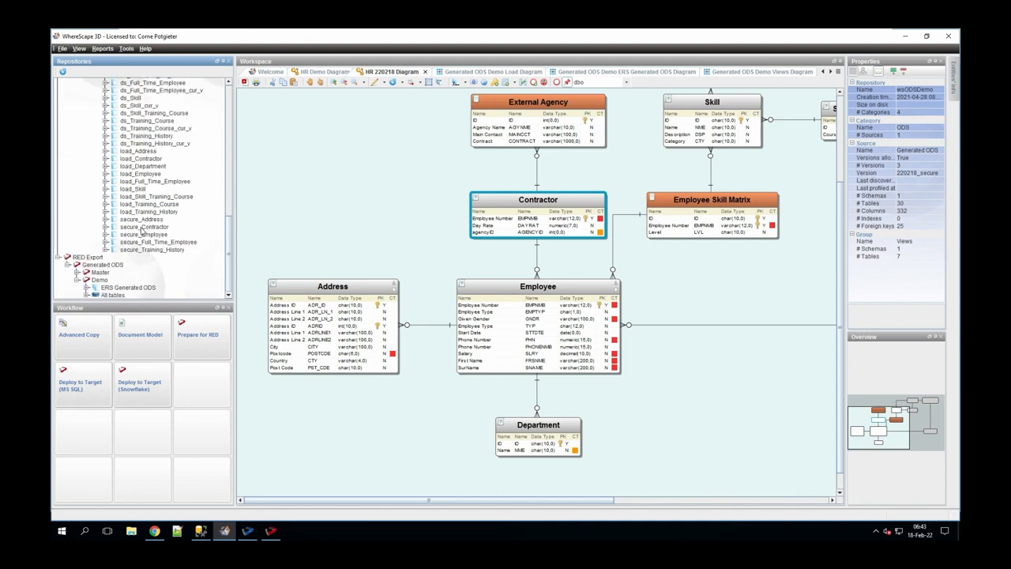
scroll(192, 229, "up", 3)
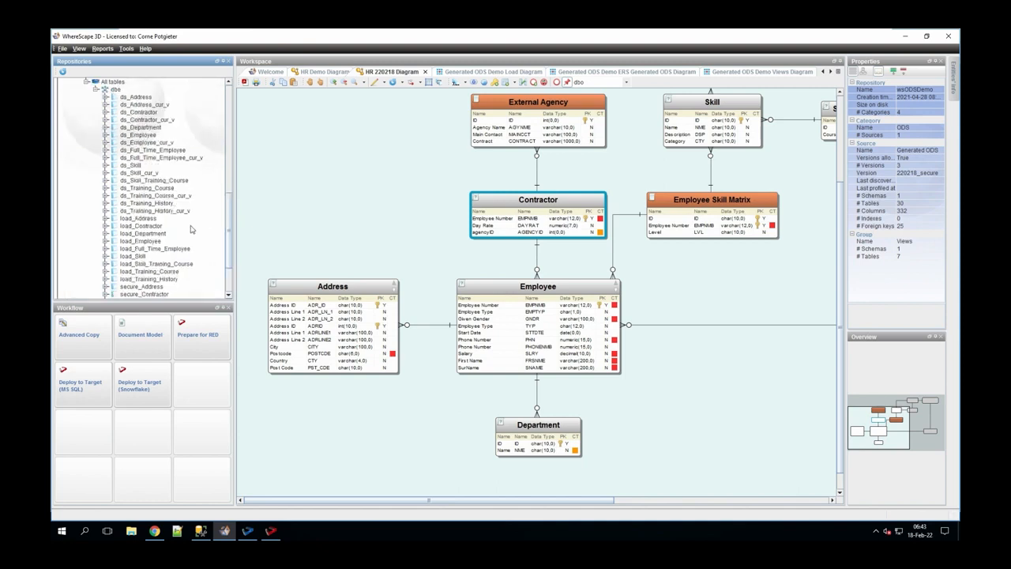
scroll(175, 233, "up", 4)
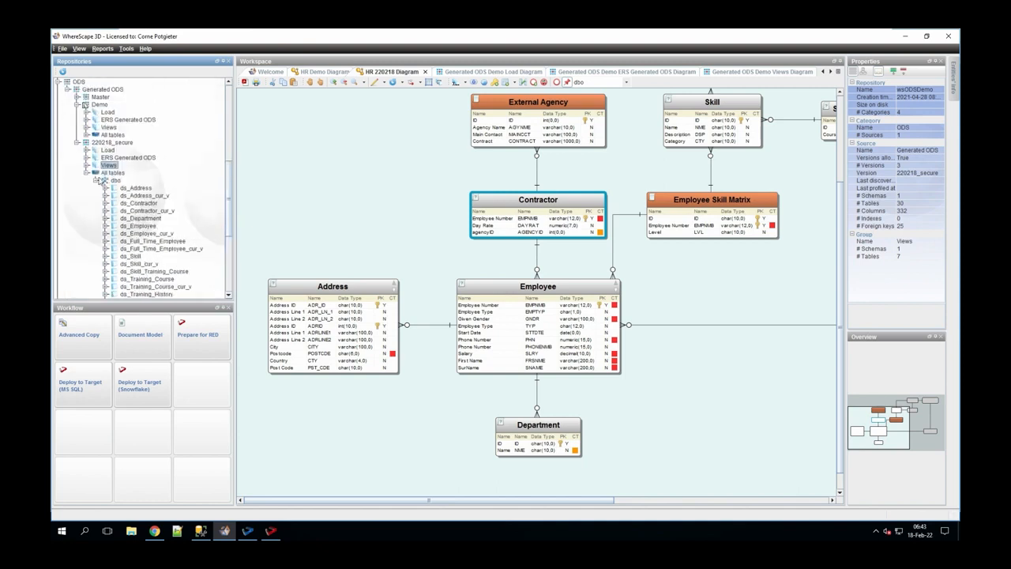
left_click(98, 179)
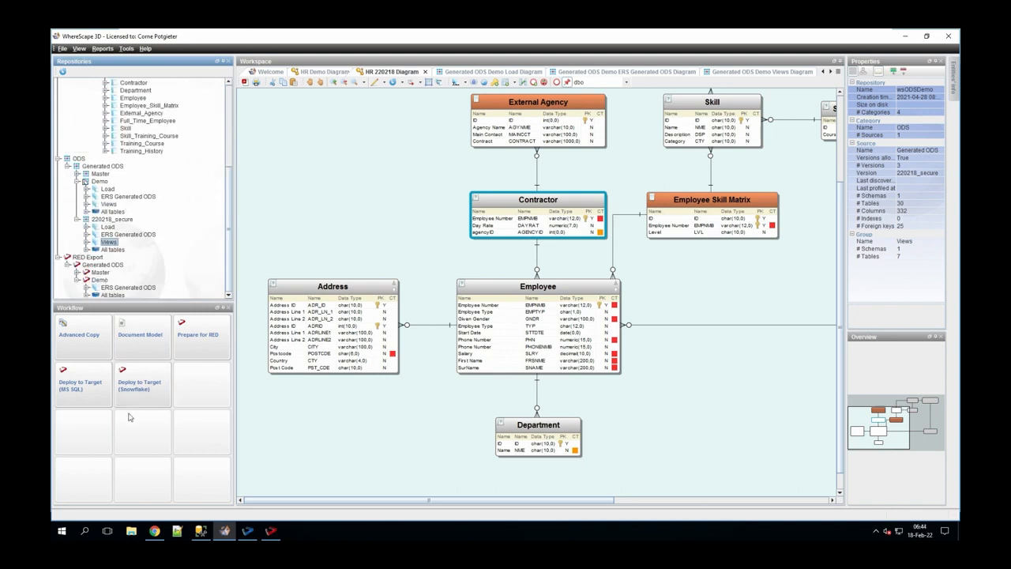